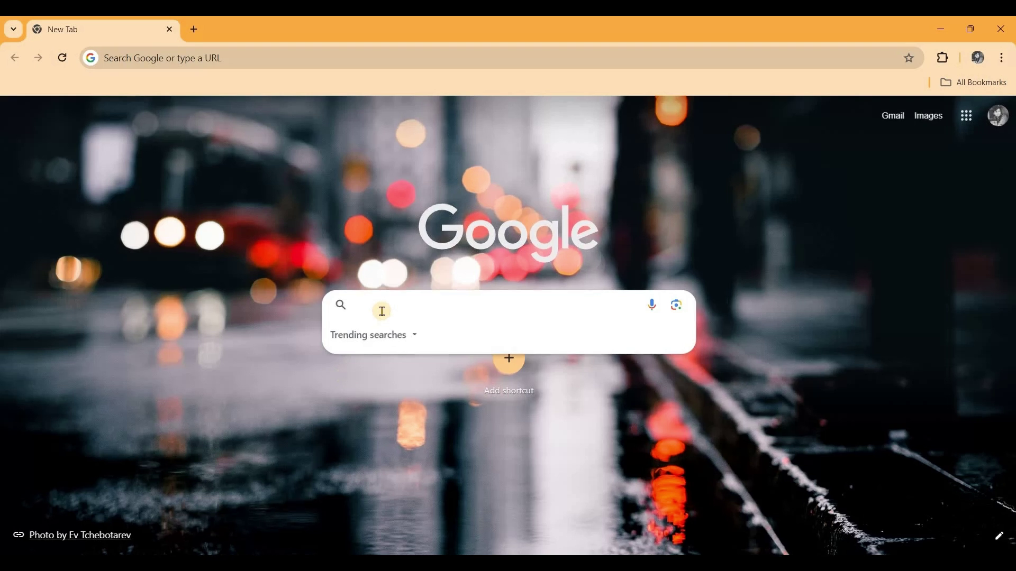
- Search Google for 'creo' from the New Tab page
text(c)
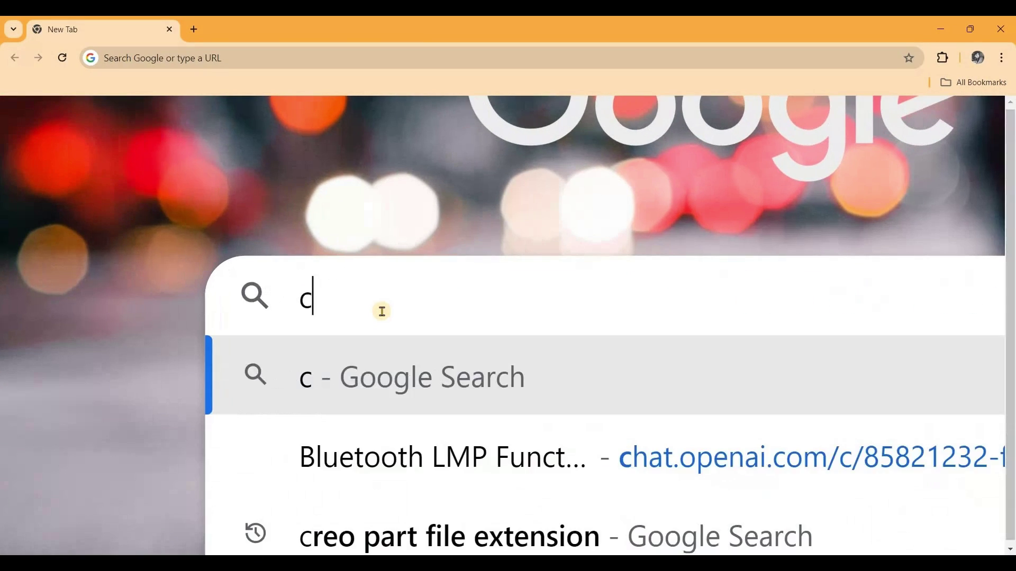
text(reo)
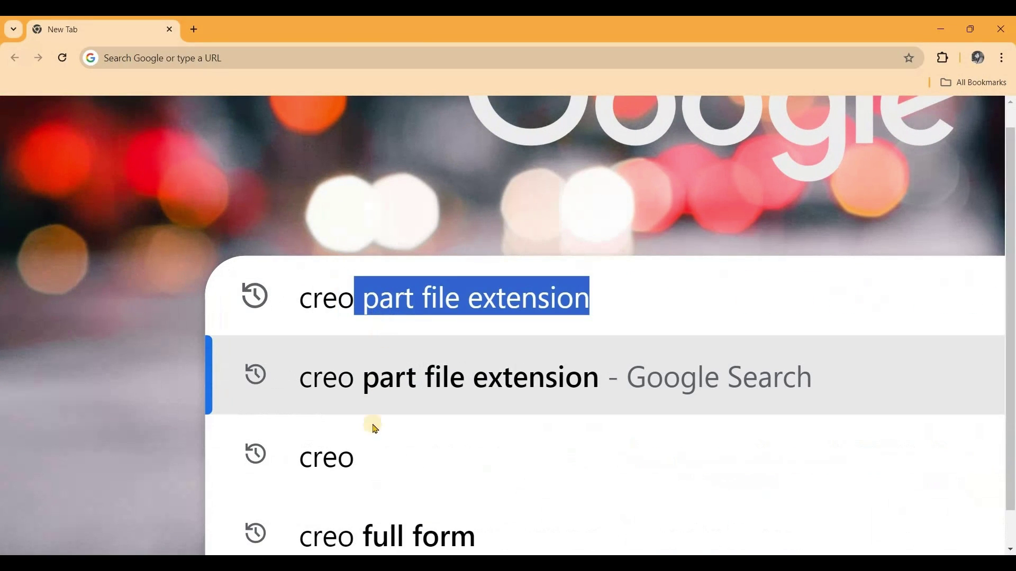
click(349, 450)
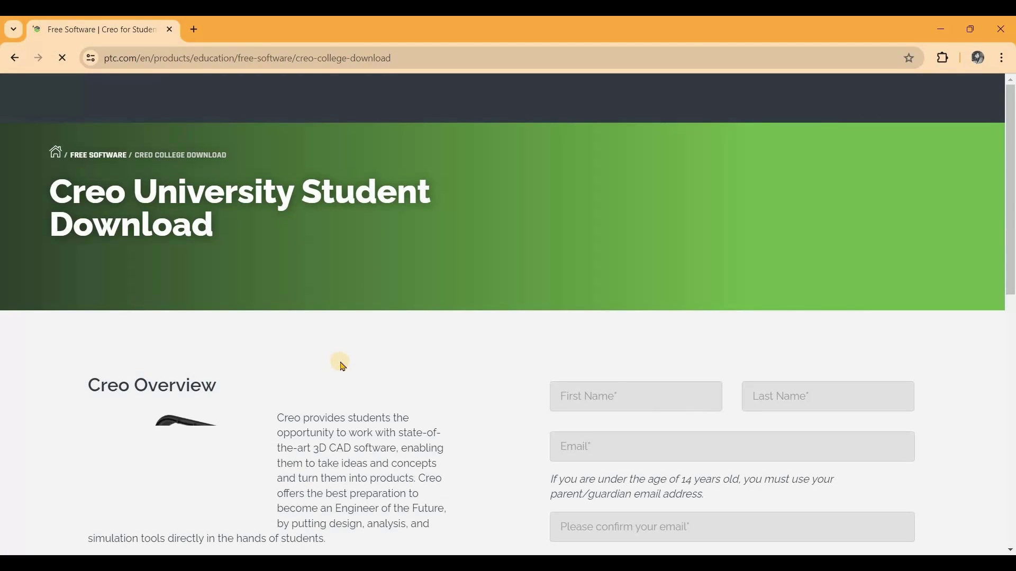
- Fill in the Creo University Student Download registration form and submit it
scroll(392, 359, down, 8)
scroll(388, 365, down, 2)
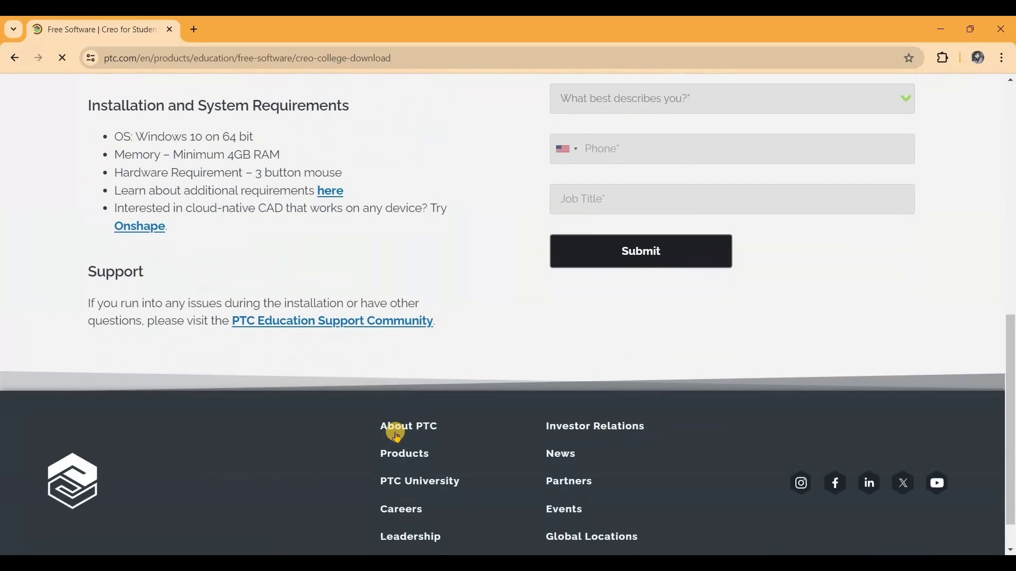
scroll(465, 268, up, 4)
scroll(416, 268, up, 4)
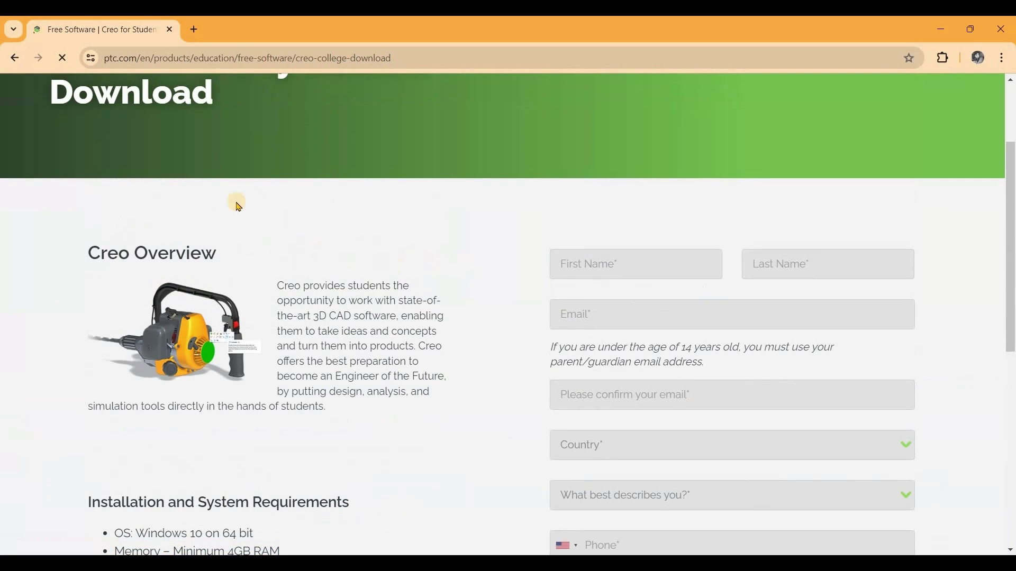
scroll(397, 198, up, 3)
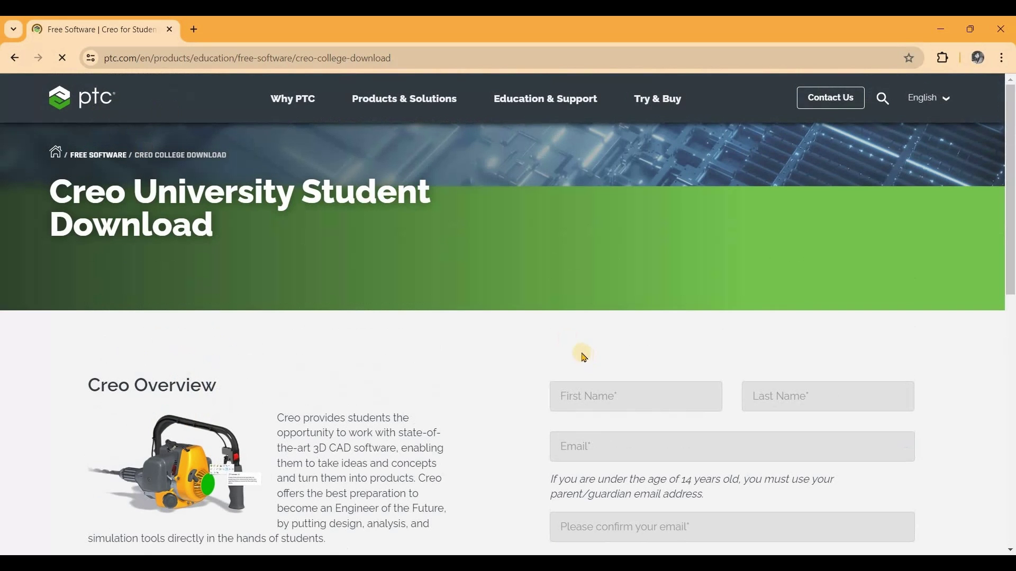
scroll(608, 148, down, 5)
scroll(588, 137, down, 3)
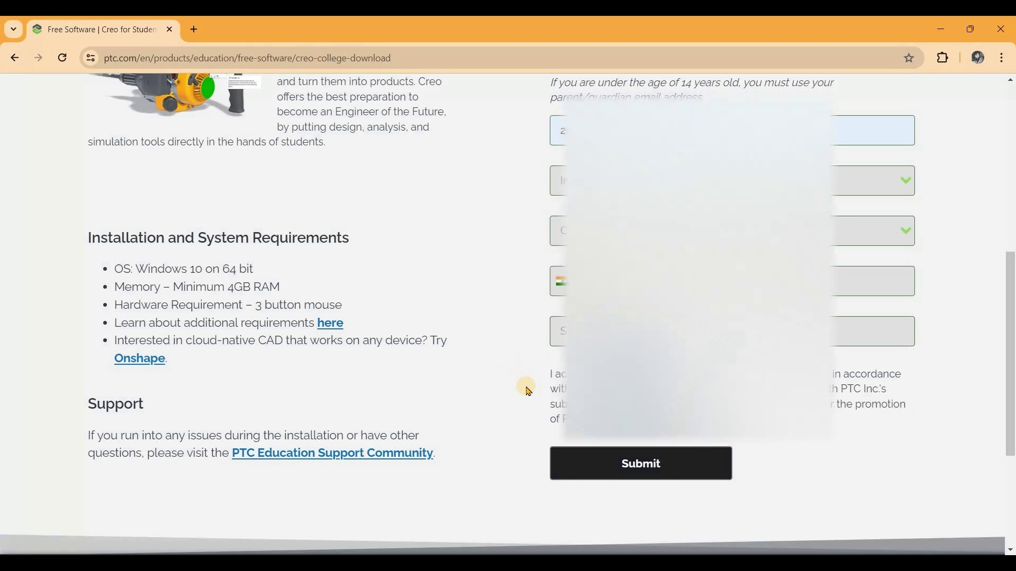
scroll(529, 391, up, 5)
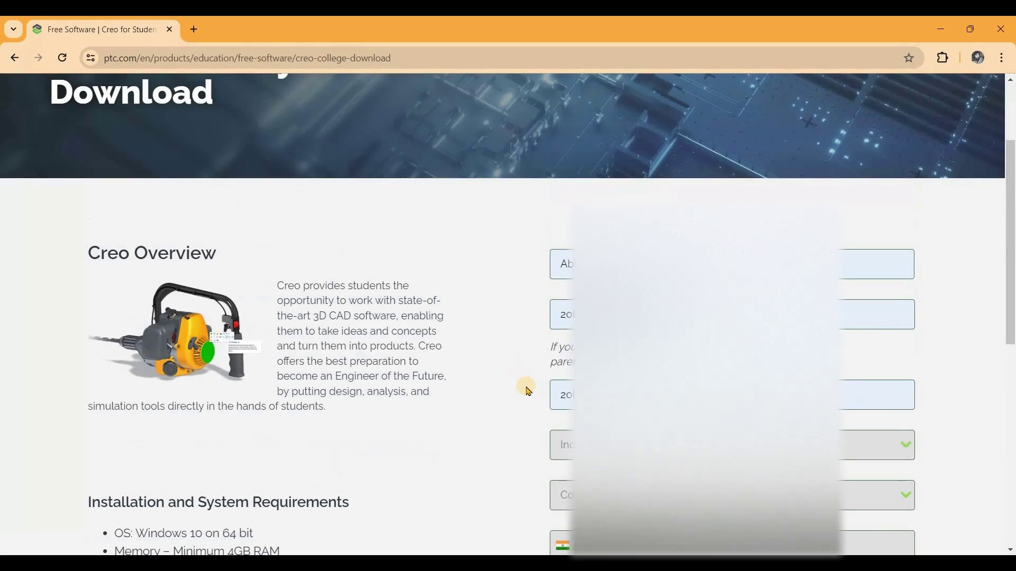
scroll(637, 330, down, 7)
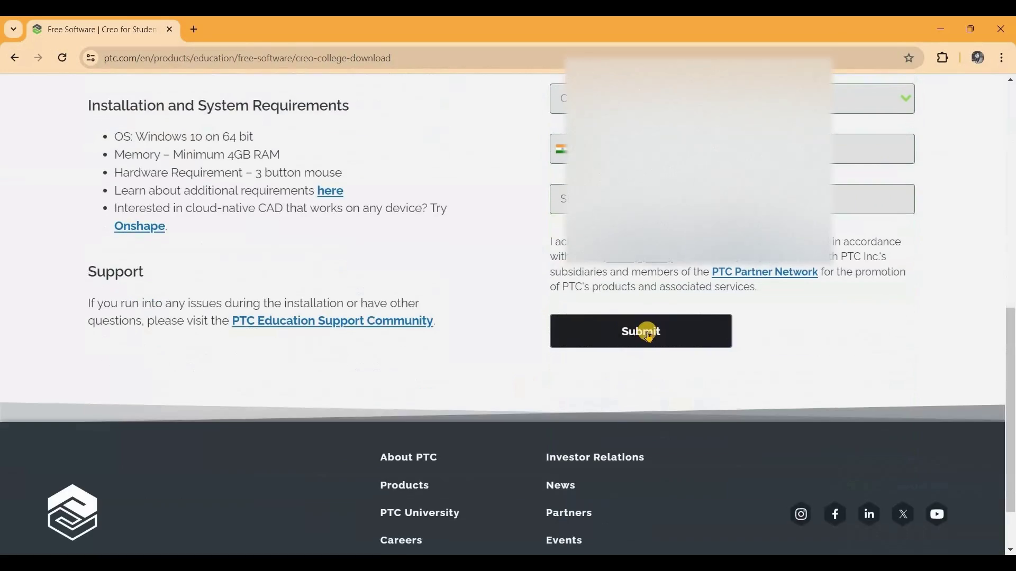
click(636, 331)
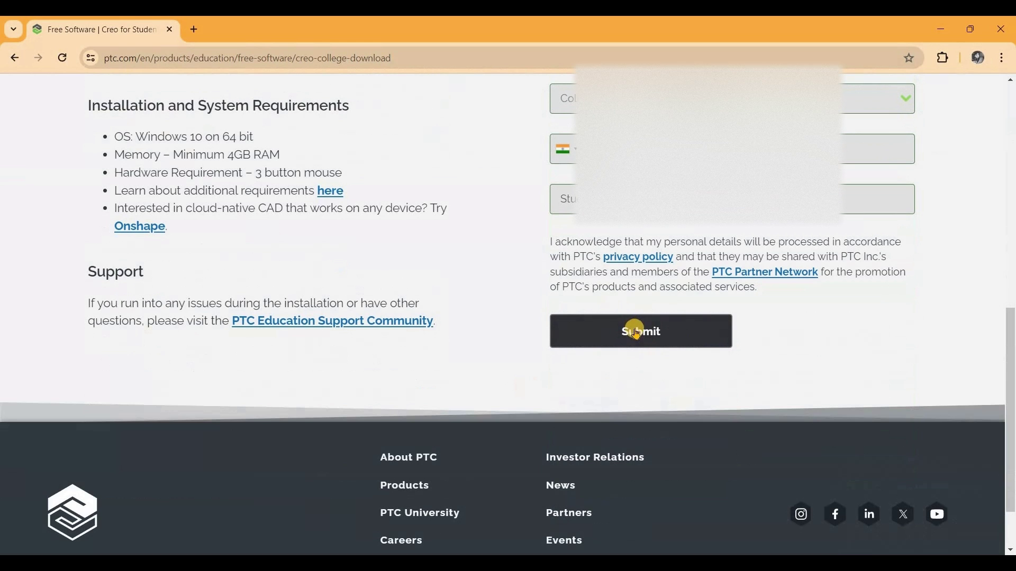
click(636, 333)
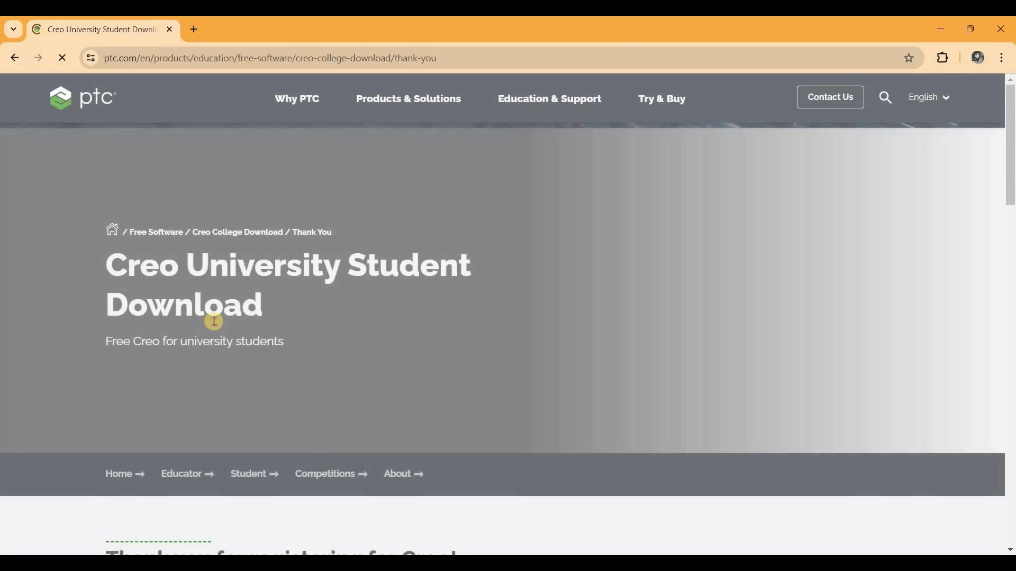
- Follow Install Creo 10 Now to the Creo 10.0 Student Edition installation guide
scroll(193, 282, down, 2)
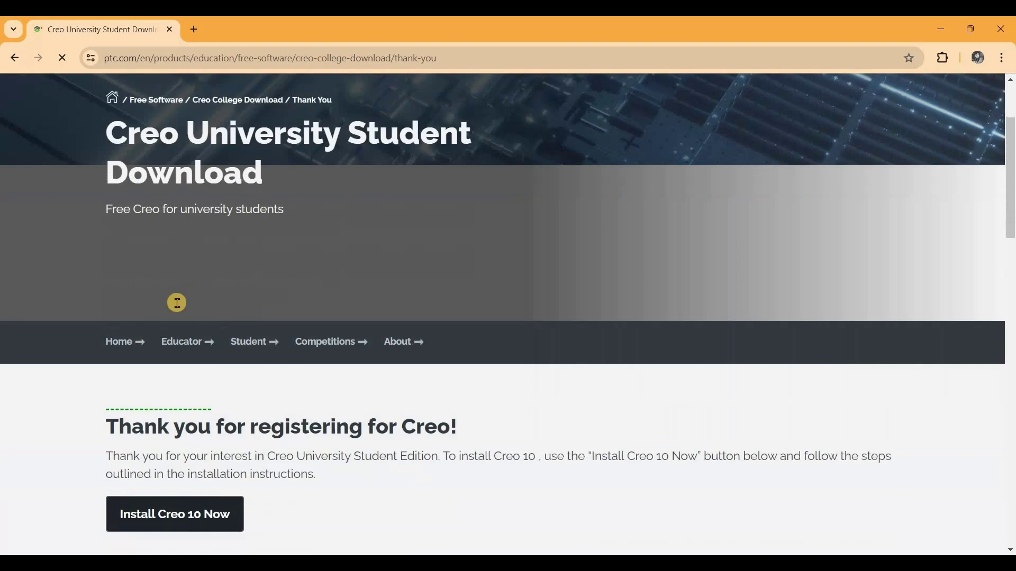
scroll(177, 303, down, 2)
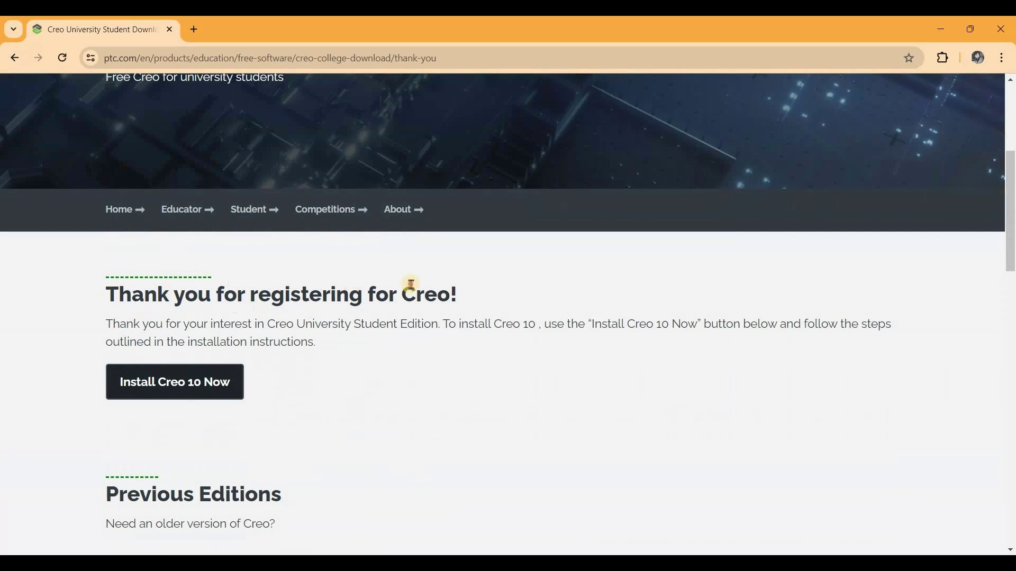
drag(466, 285, 177, 324)
scroll(180, 323, down, 2)
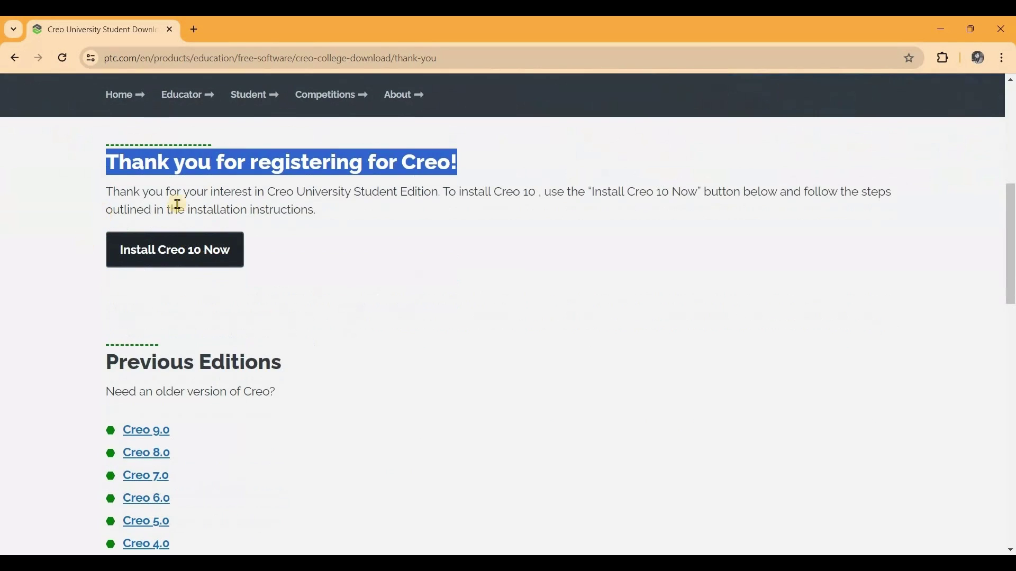
click(177, 258)
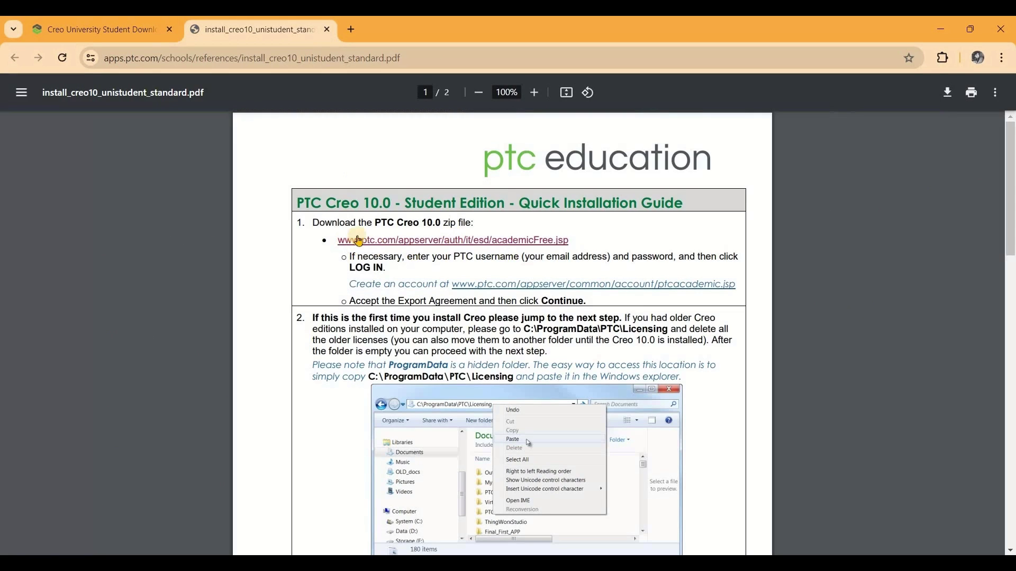
- Save the guide PDF to a new Downloads folder and follow its PTC academic account link
click(950, 93)
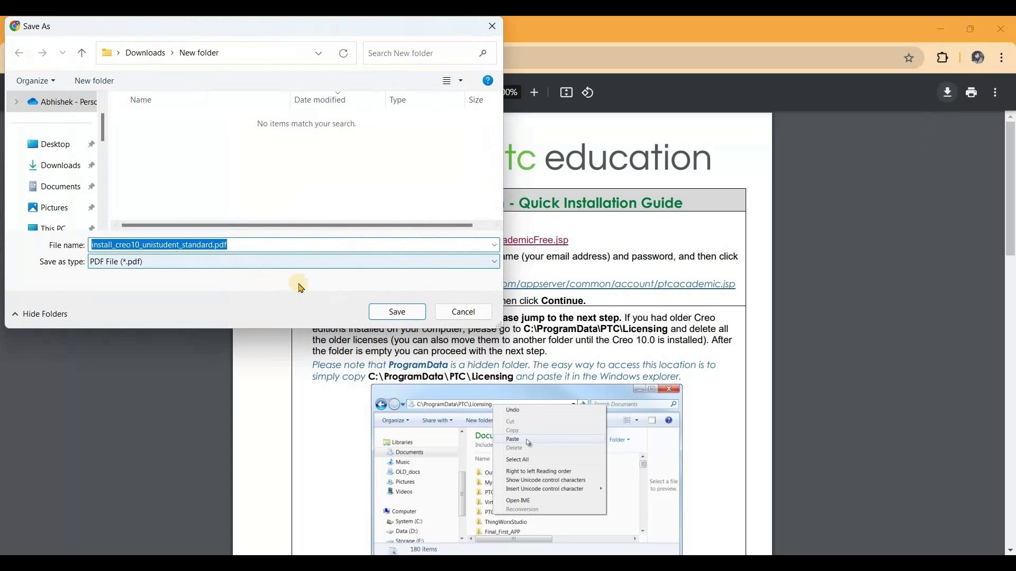
click(382, 320)
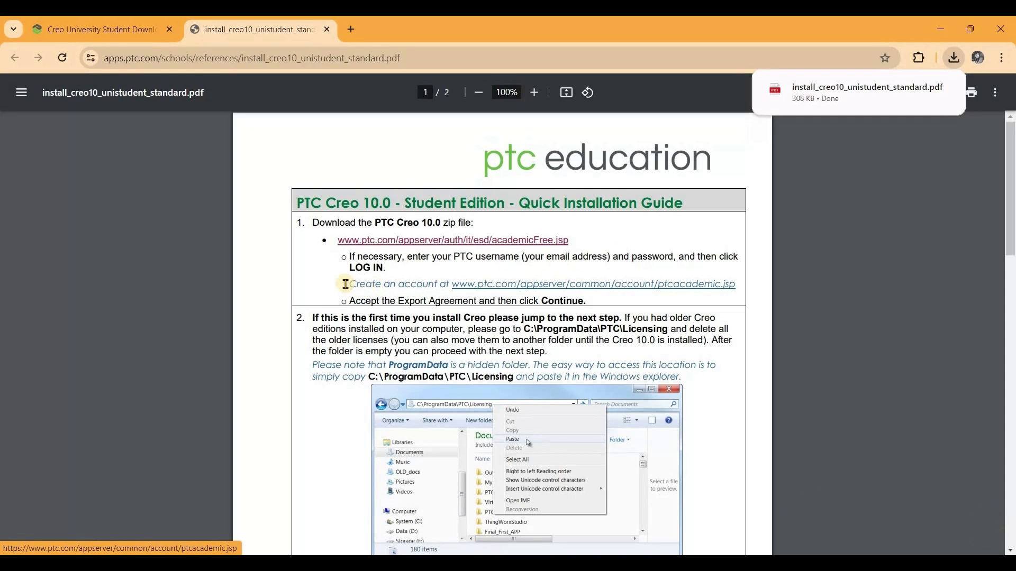
drag(346, 285, 593, 294)
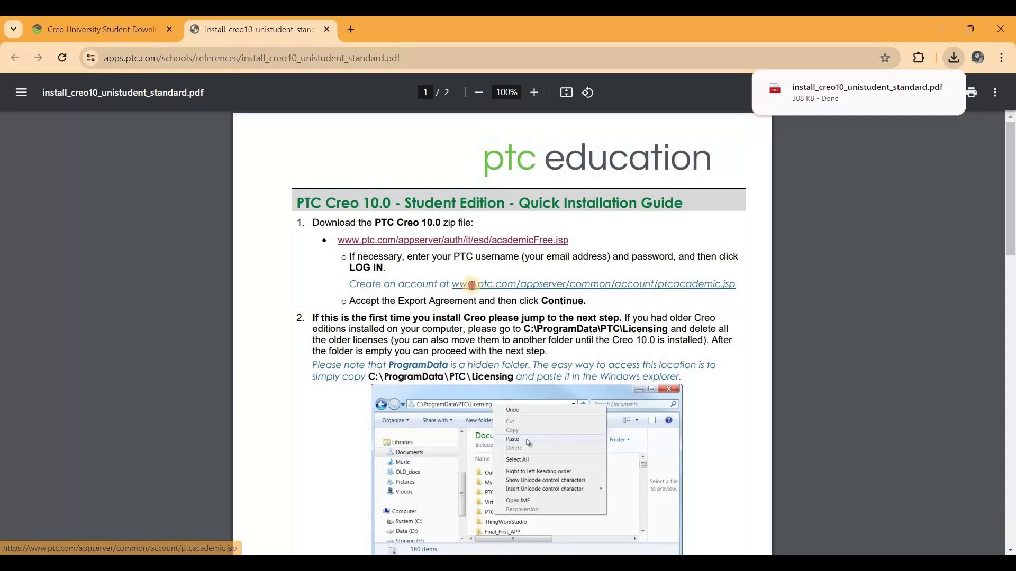
click(590, 288)
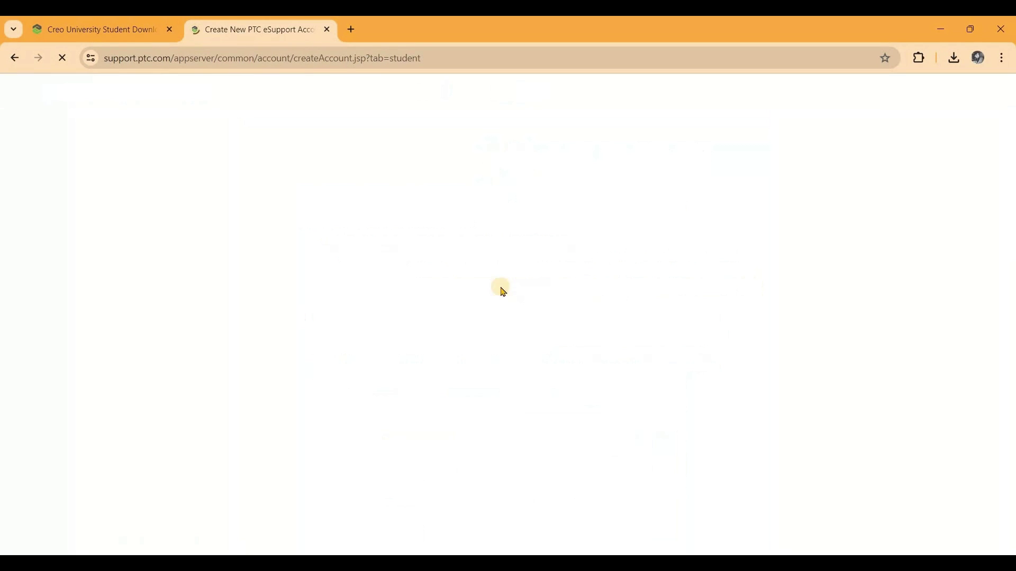
- Complete the Education account form and security challenge, then create the account
scroll(229, 379, down, 5)
scroll(236, 344, up, 4)
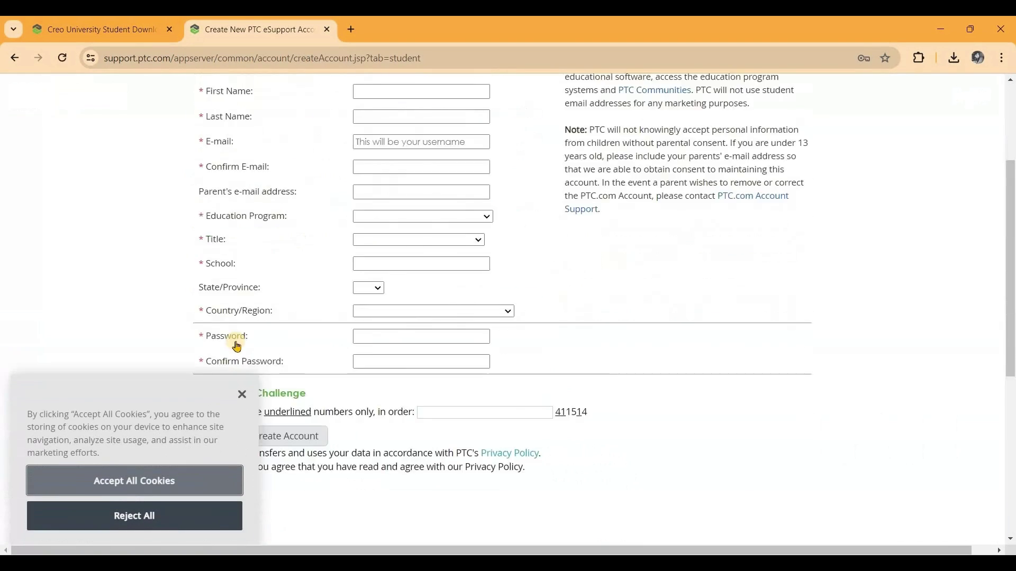
scroll(208, 228, up, 2)
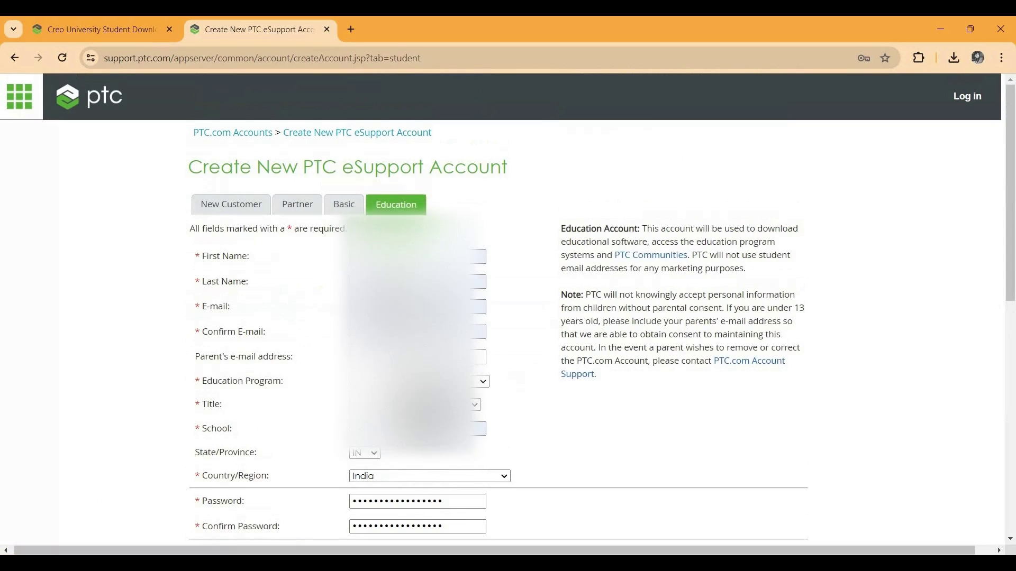
scroll(397, 296, down, 5)
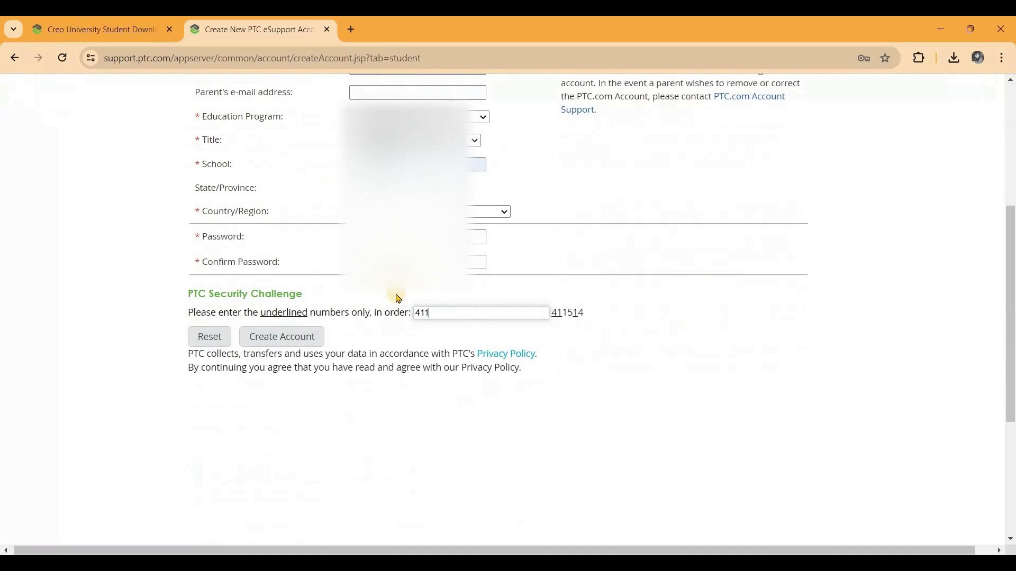
click(288, 337)
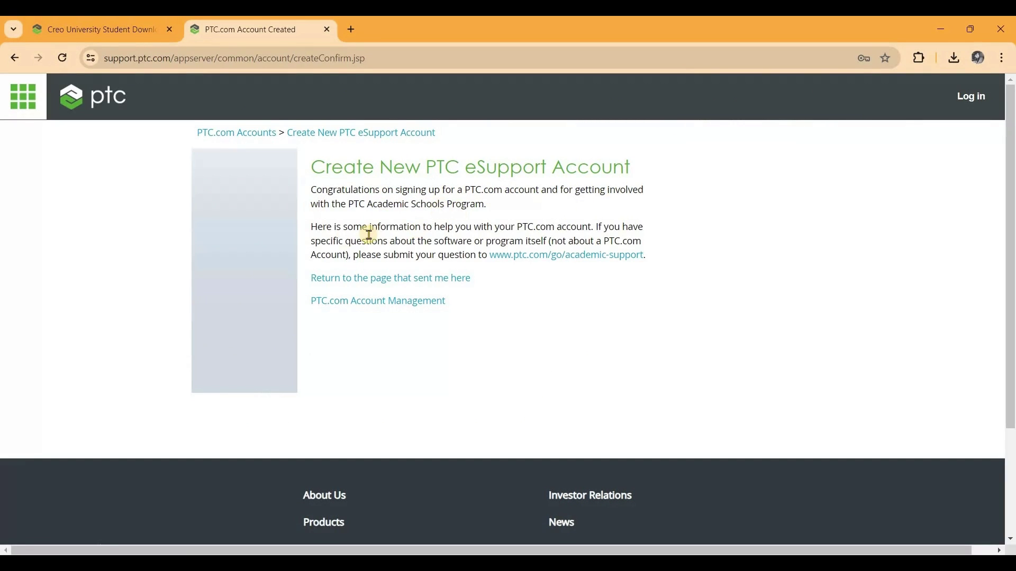
- Return to the thank-you page and sign in to PTC eSupport for the academic download
key(ctrl+Page_Up)
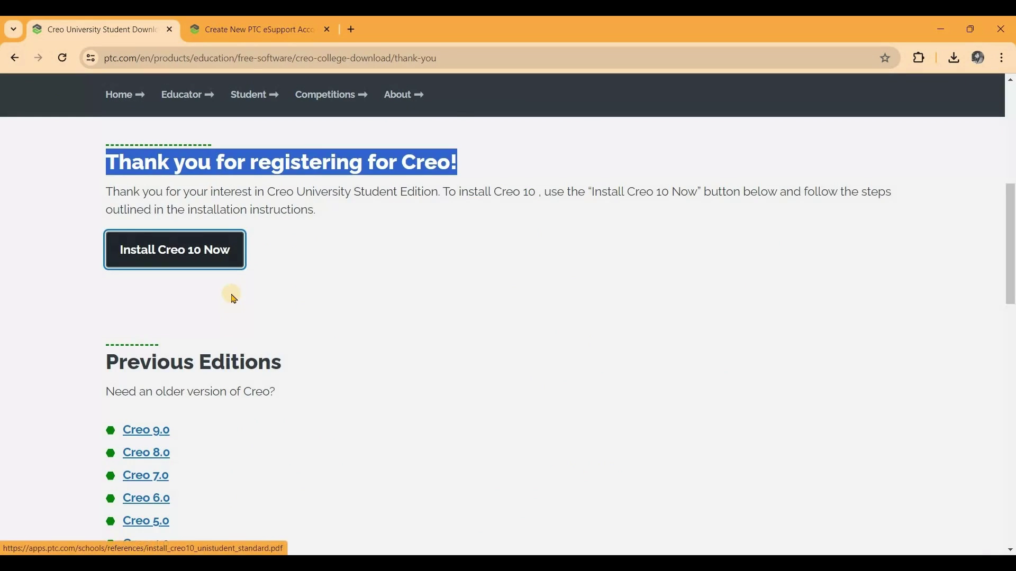
scroll(159, 294, down, 5)
scroll(142, 306, up, 3)
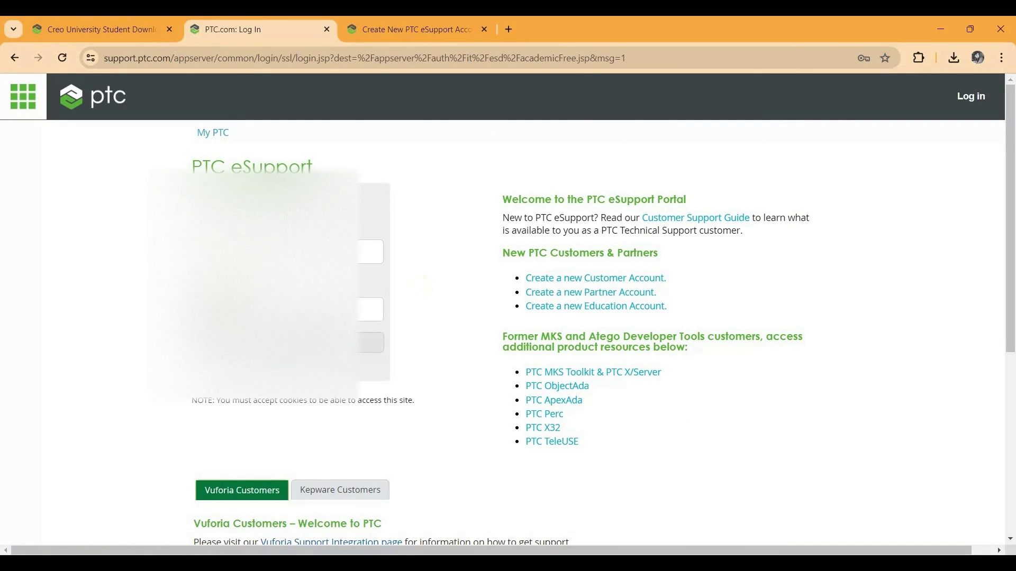
scroll(508, 312, down, 2)
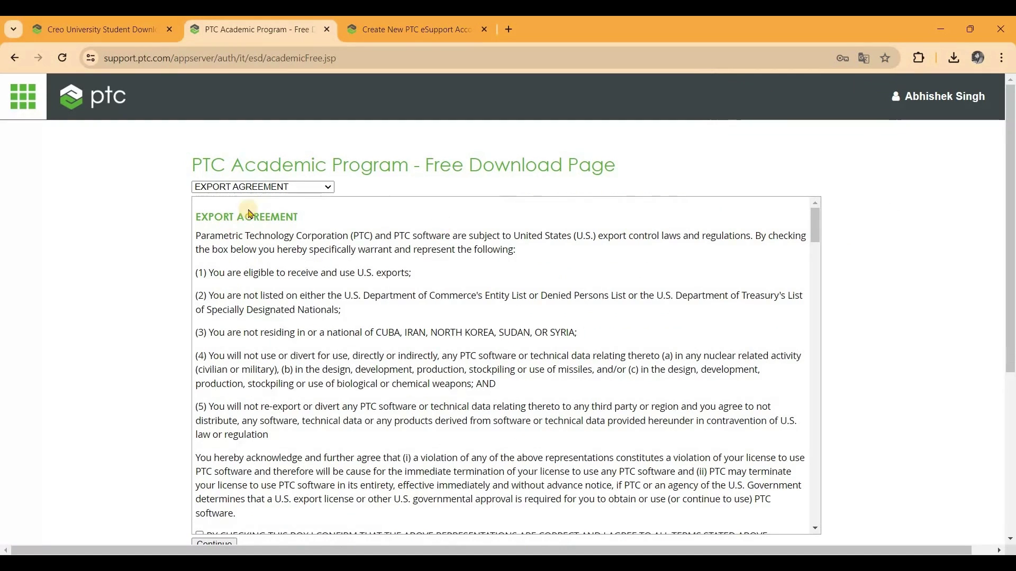
- Keep the English export agreement, accept it, and continue to the Creo download list
click(298, 187)
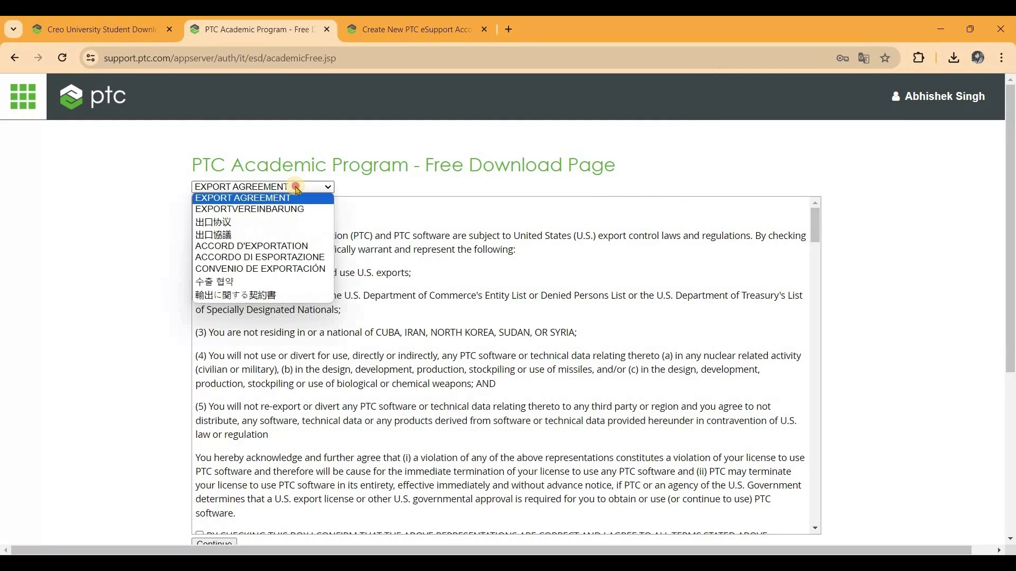
click(379, 190)
scroll(288, 218, down, 2)
scroll(288, 218, down, 2)
scroll(227, 276, down, 1)
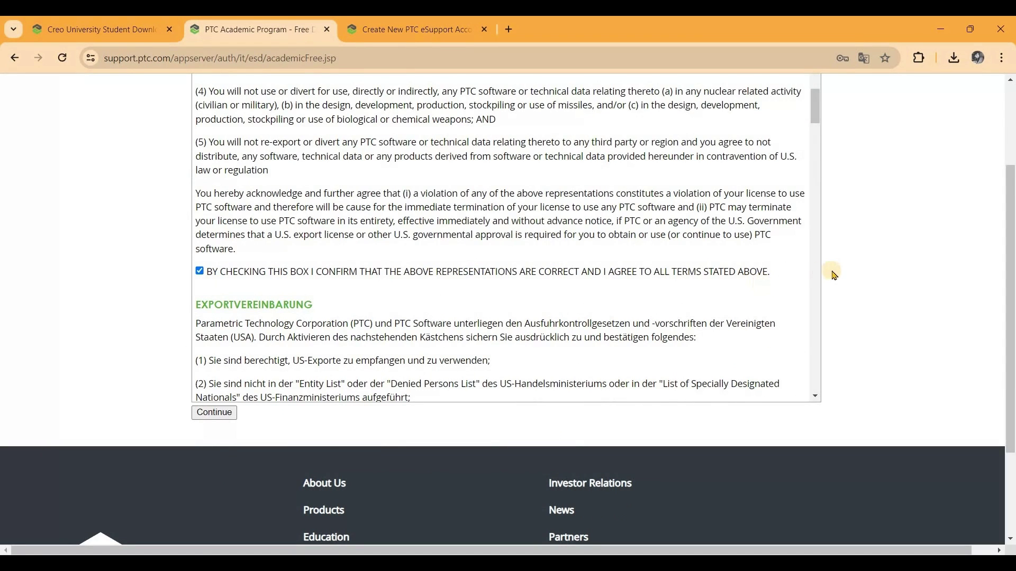
scroll(225, 296, down, 2)
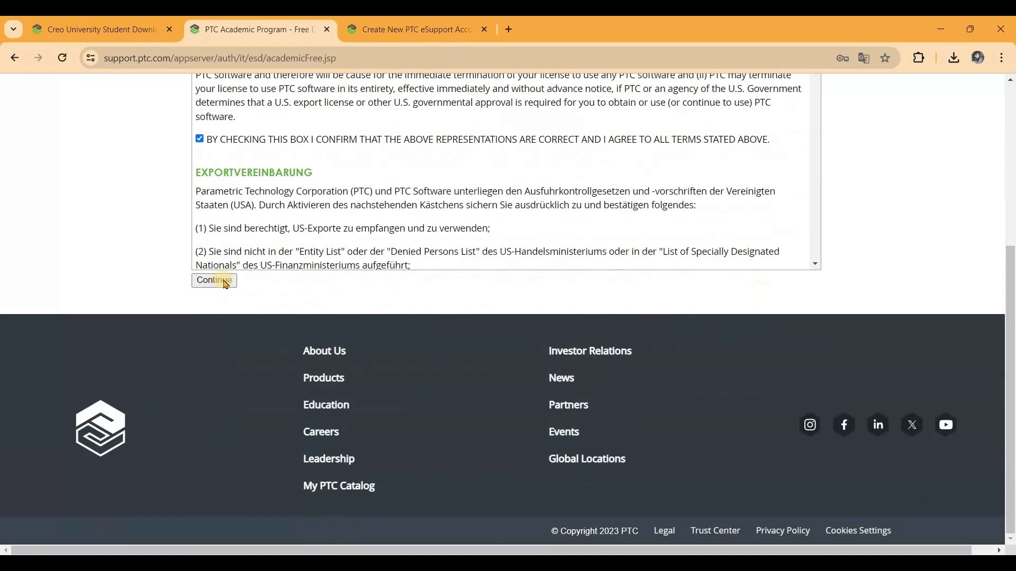
click(214, 281)
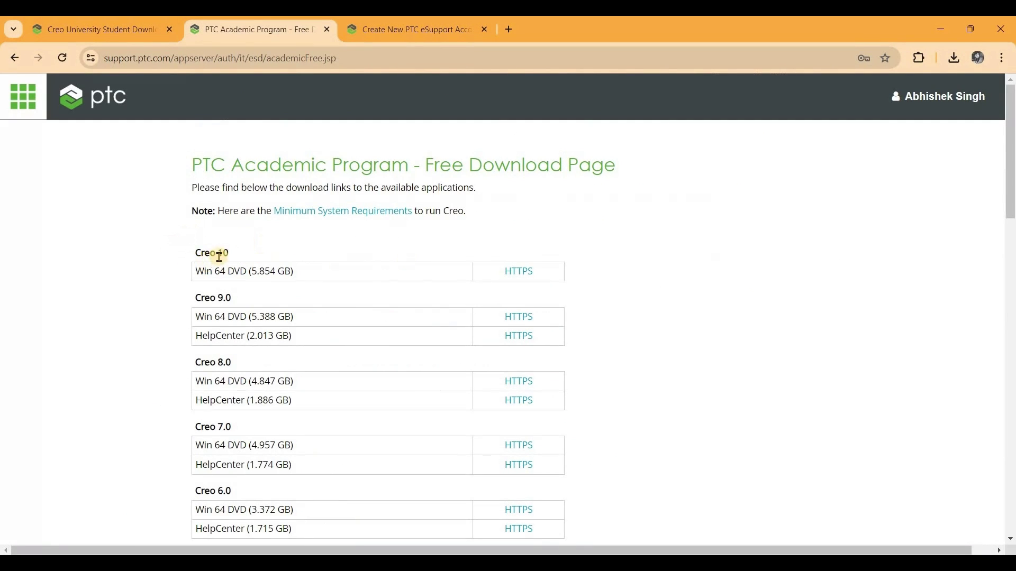
scroll(236, 254, down, 2)
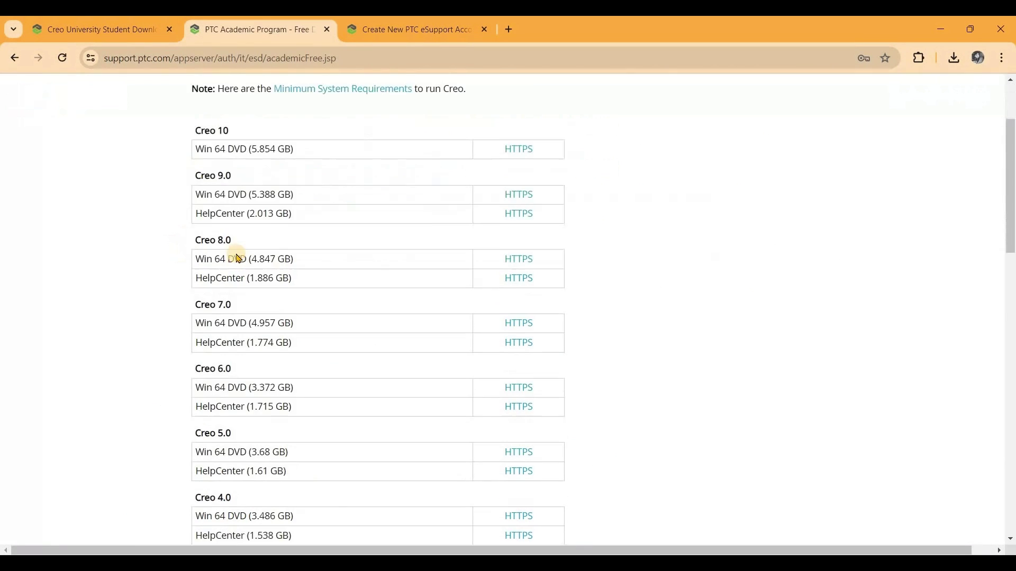
scroll(234, 256, down, 3)
scroll(237, 257, down, 8)
scroll(239, 259, up, 13)
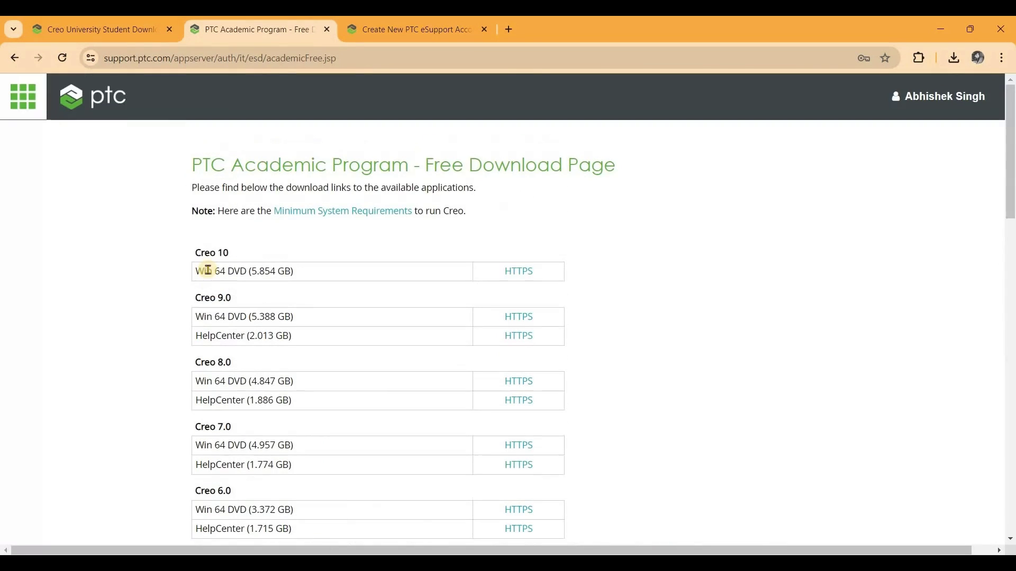
drag(261, 254, 178, 255)
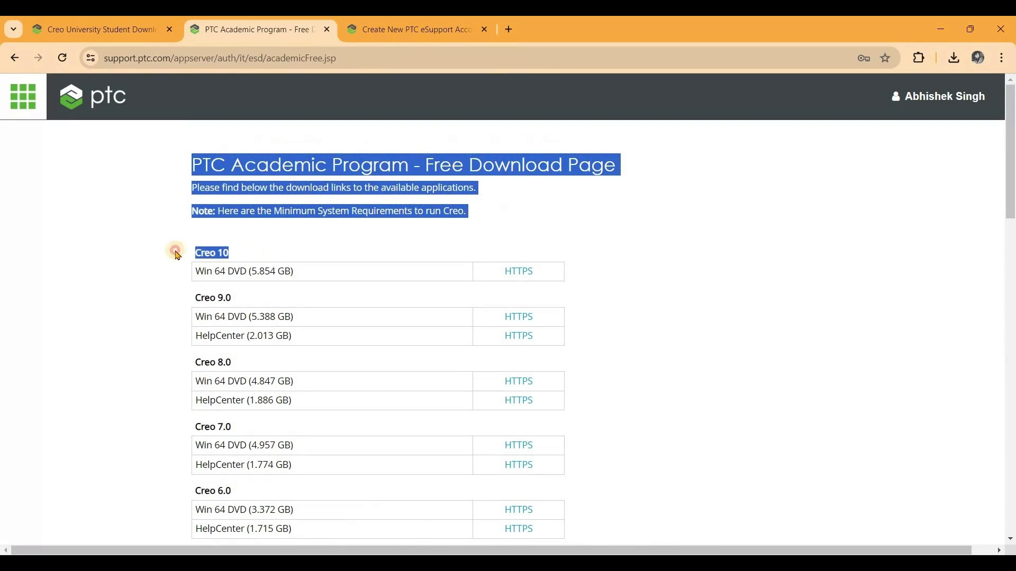
click(226, 267)
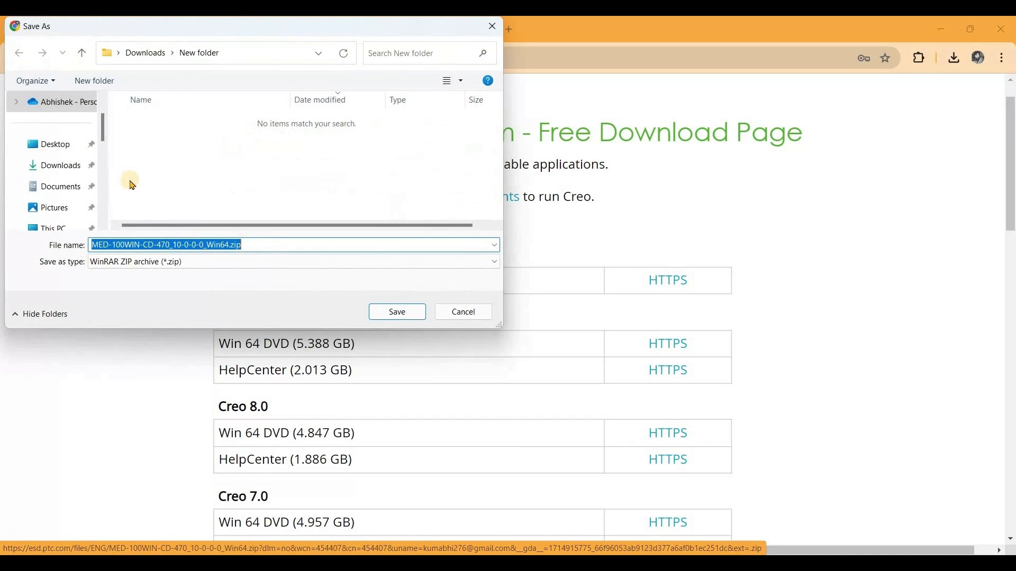
- Save MED-100WIN-CD-470_10-0-0-0_Win64.zip into New folder under Downloads
click(402, 311)
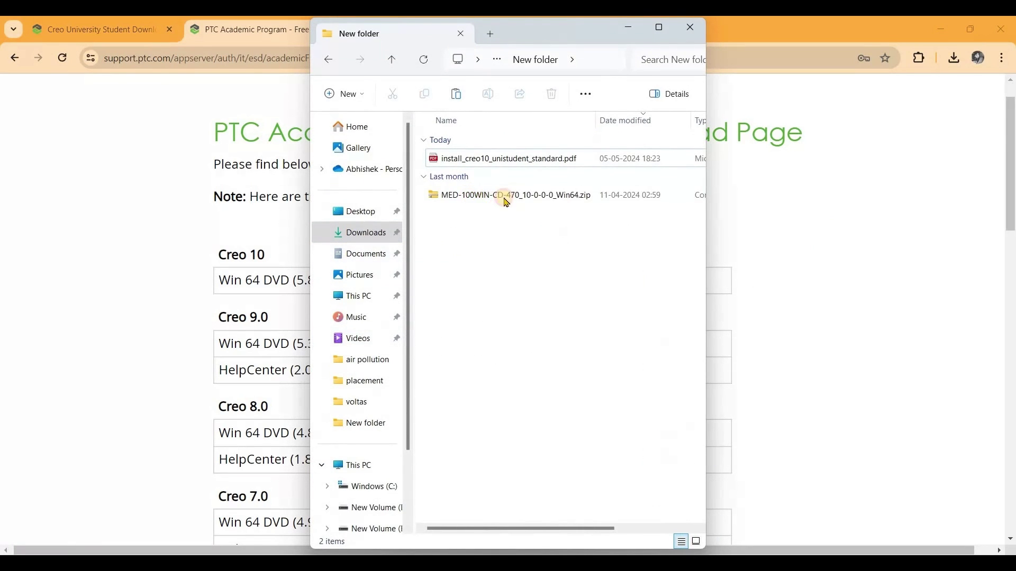
- Extract the Creo 10 zip with WinRAR into a same-named folder beside it
click(475, 197)
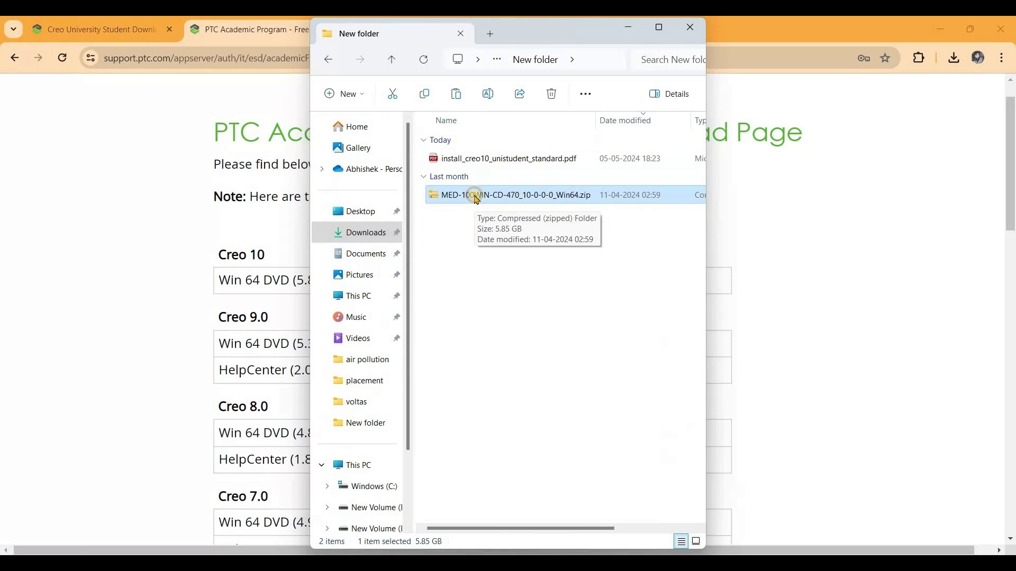
click(477, 200)
right_click(477, 200)
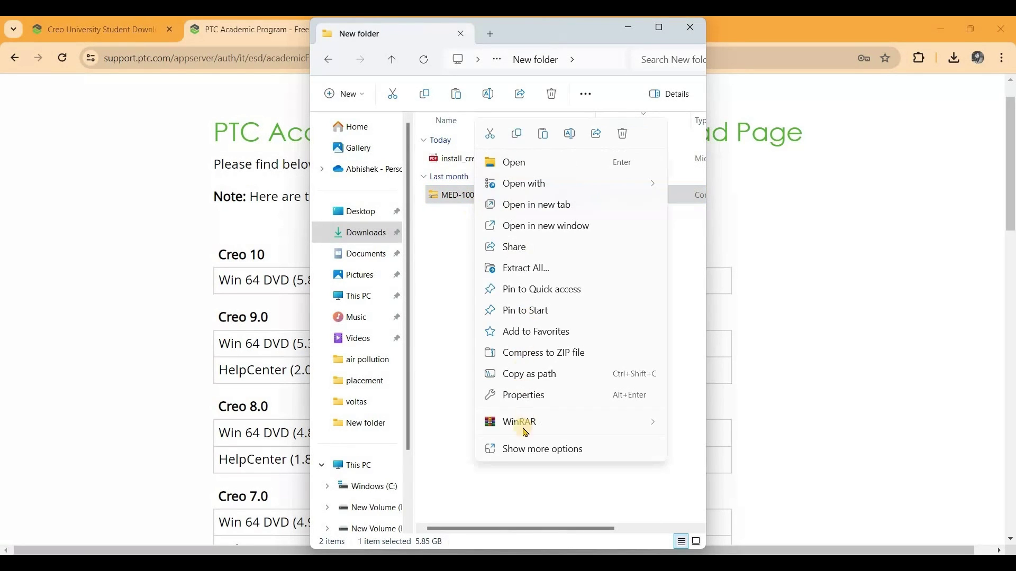
click(629, 423)
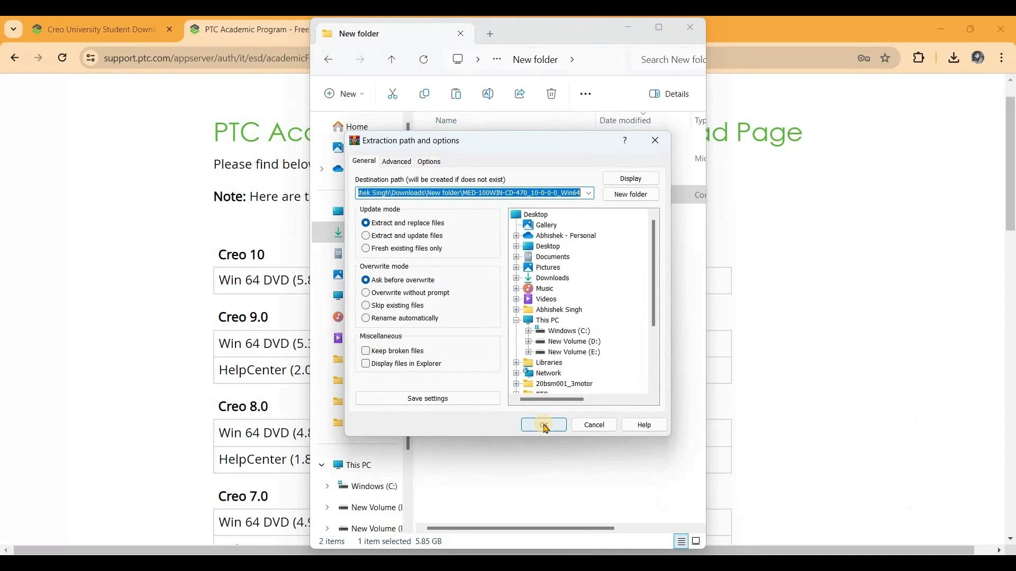
key(Return)
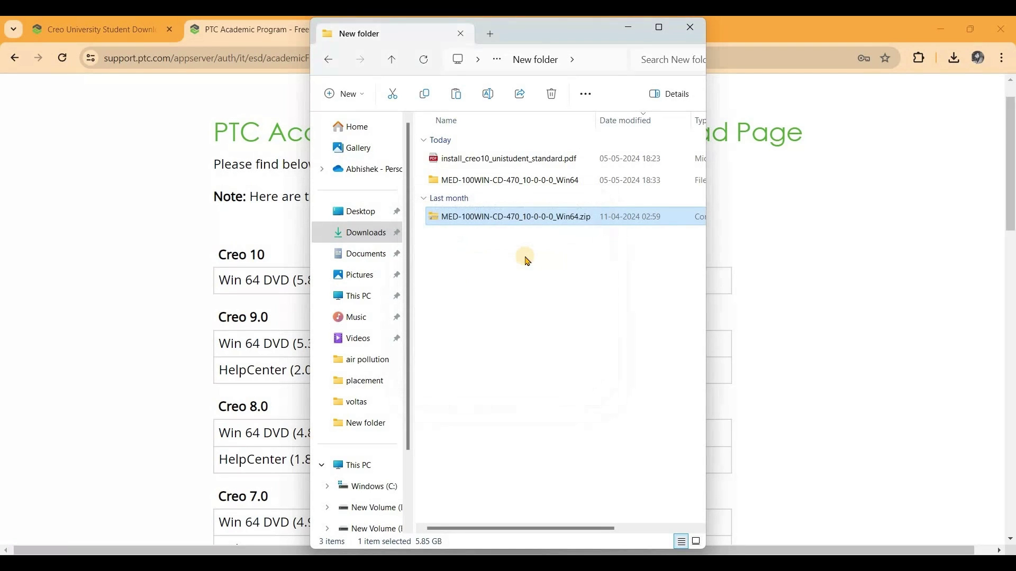
- Open the extracted Creo folder maximized and showing Large icons
click(476, 180)
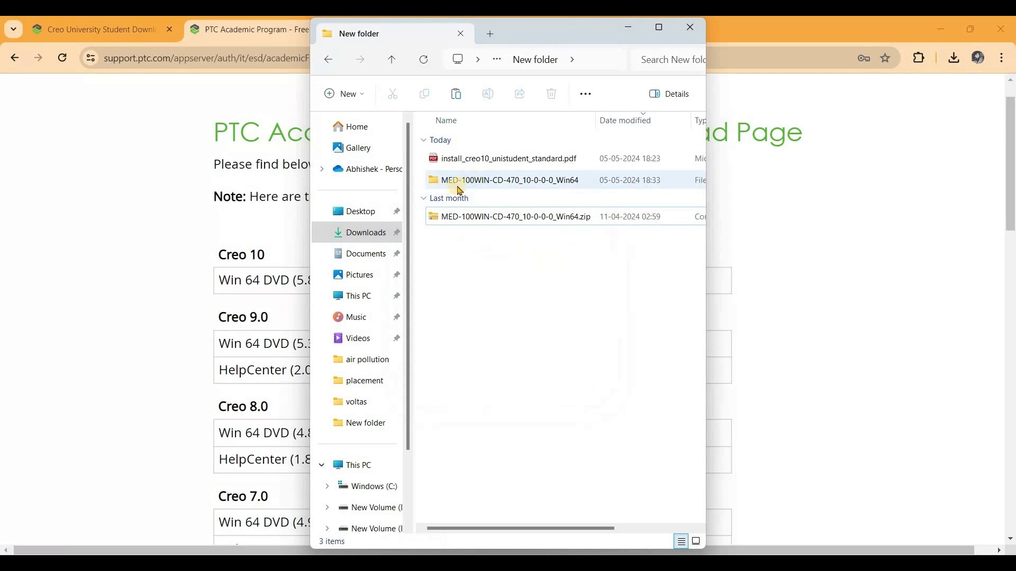
right_click(476, 214)
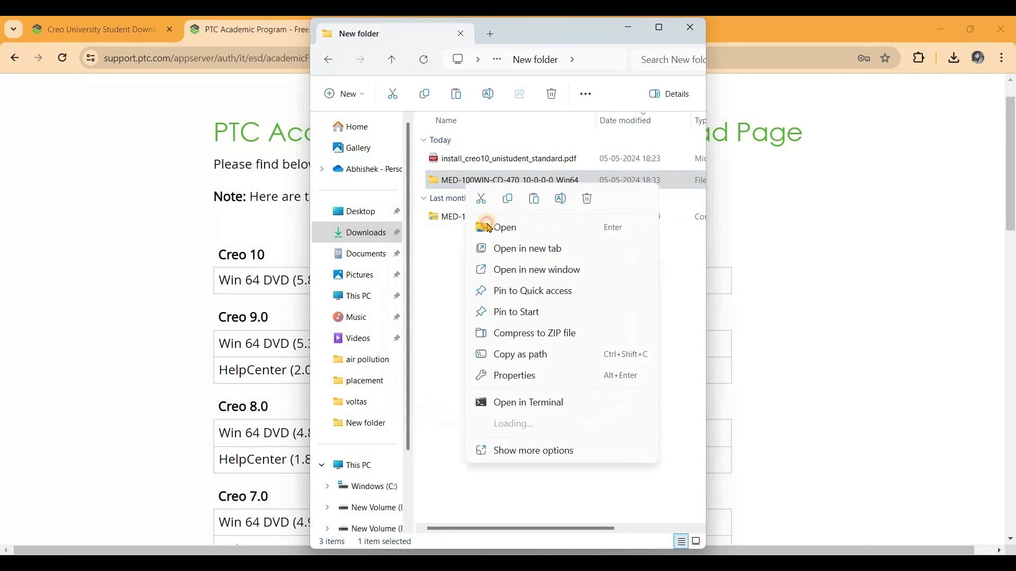
click(479, 226)
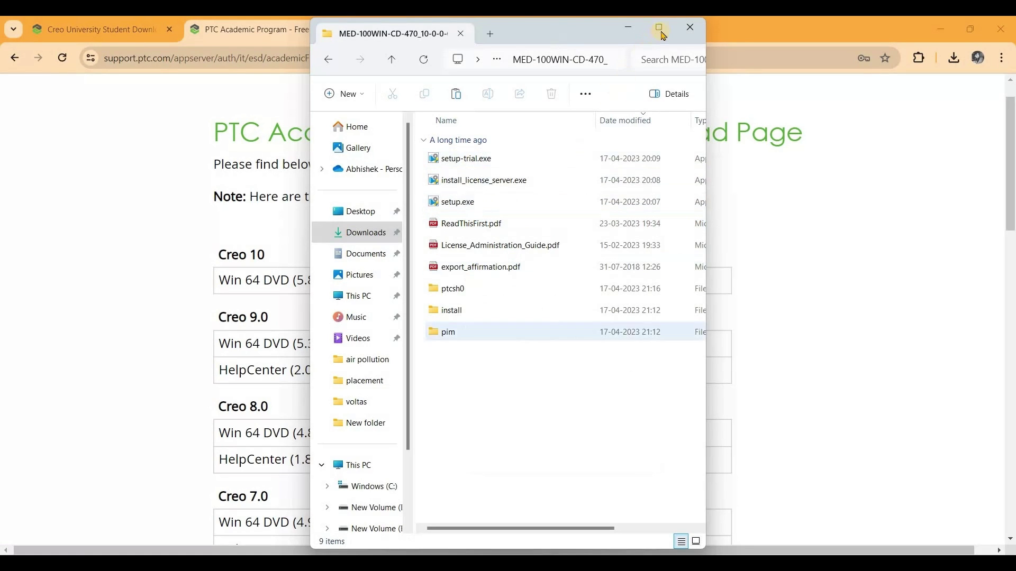
key(super+Up)
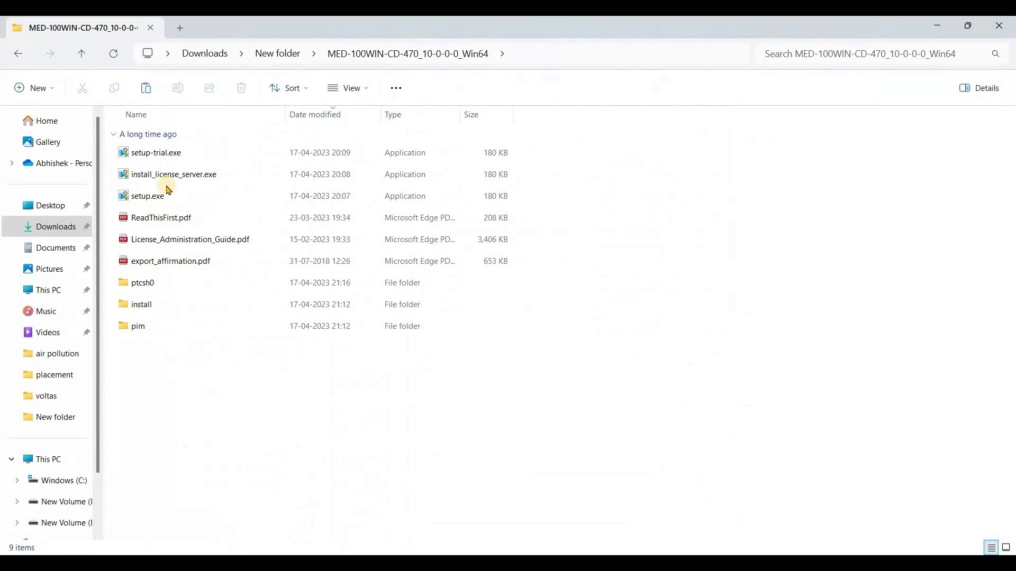
click(1007, 548)
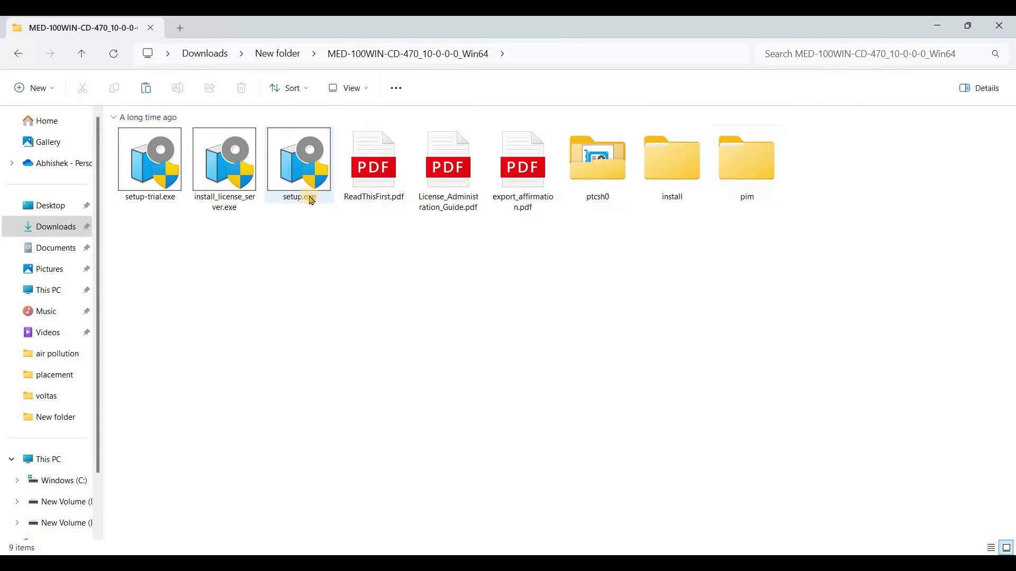
- Run install_license_server.exe as administrator
click(223, 191)
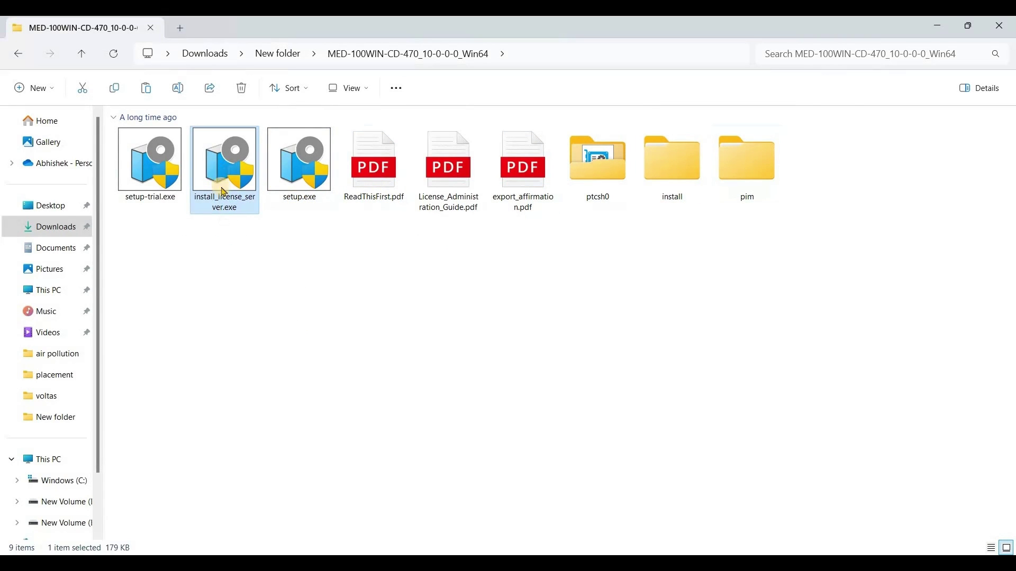
right_click(222, 167)
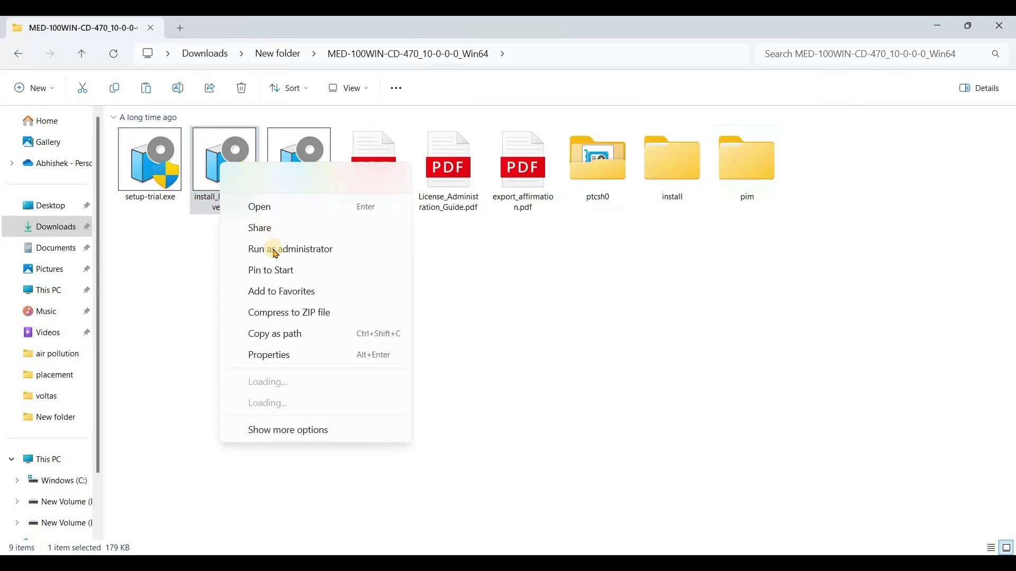
click(316, 249)
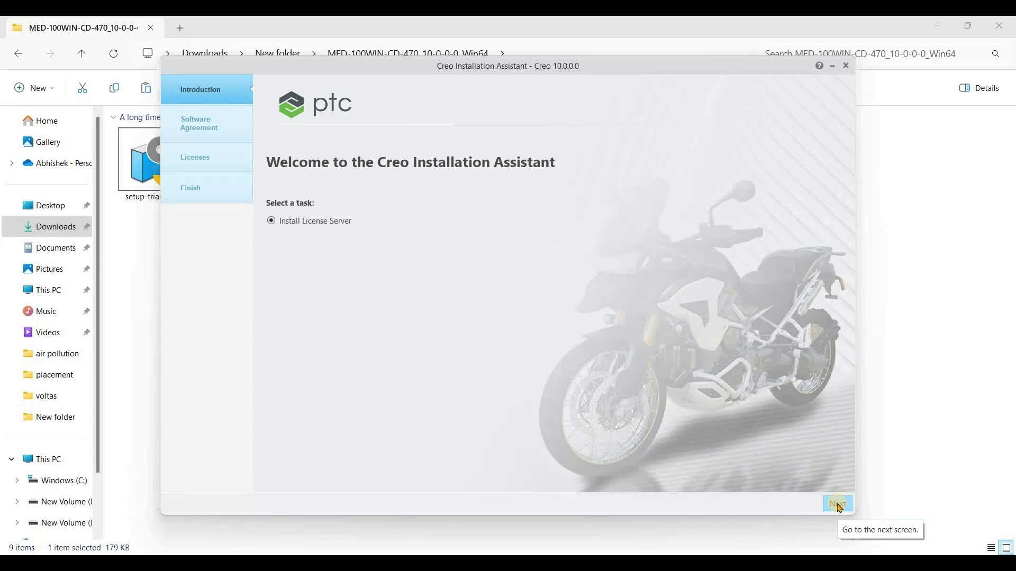
- Accept the Creo license agreement and expand License Generation for Server Install
click(840, 507)
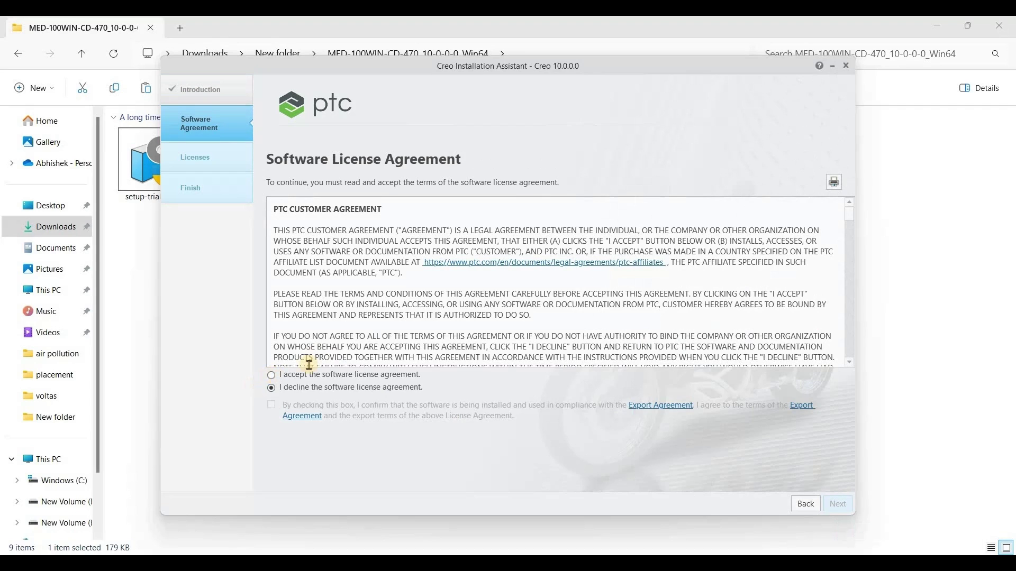
scroll(582, 294, down, 5)
scroll(587, 297, down, 5)
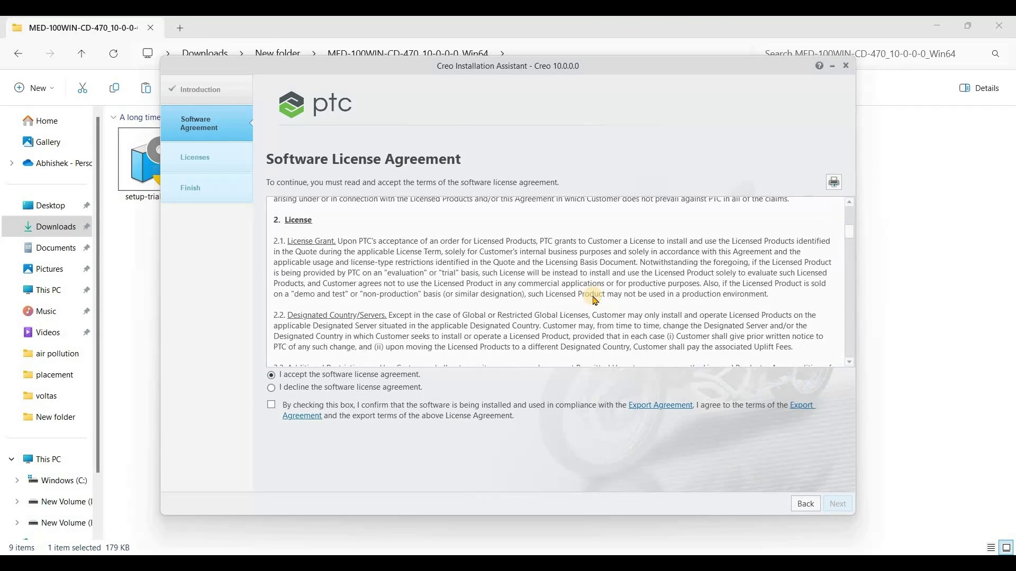
scroll(595, 298, down, 5)
scroll(662, 286, down, 5)
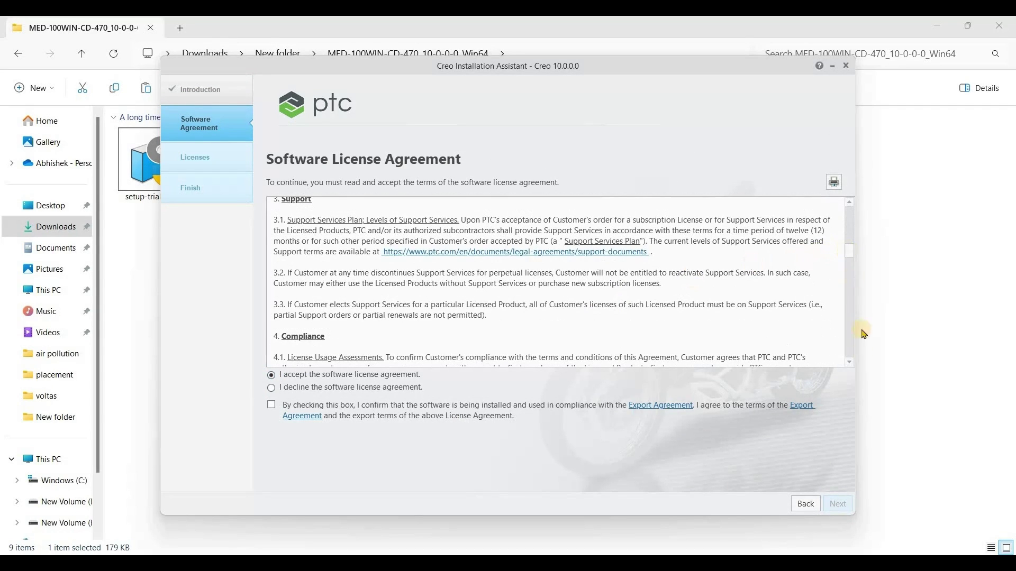
scroll(830, 476, down, 5)
scroll(363, 411, down, 5)
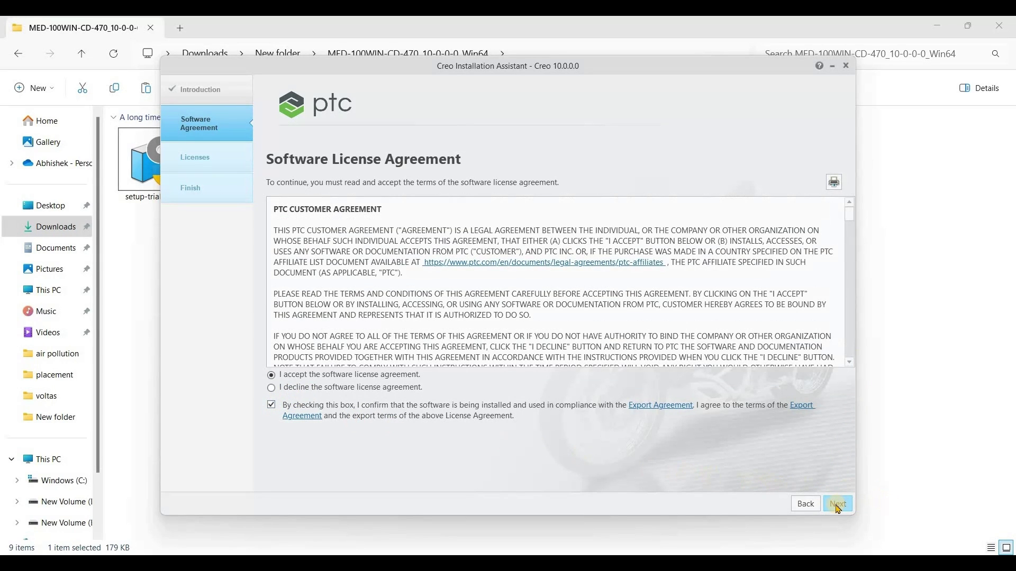
click(839, 505)
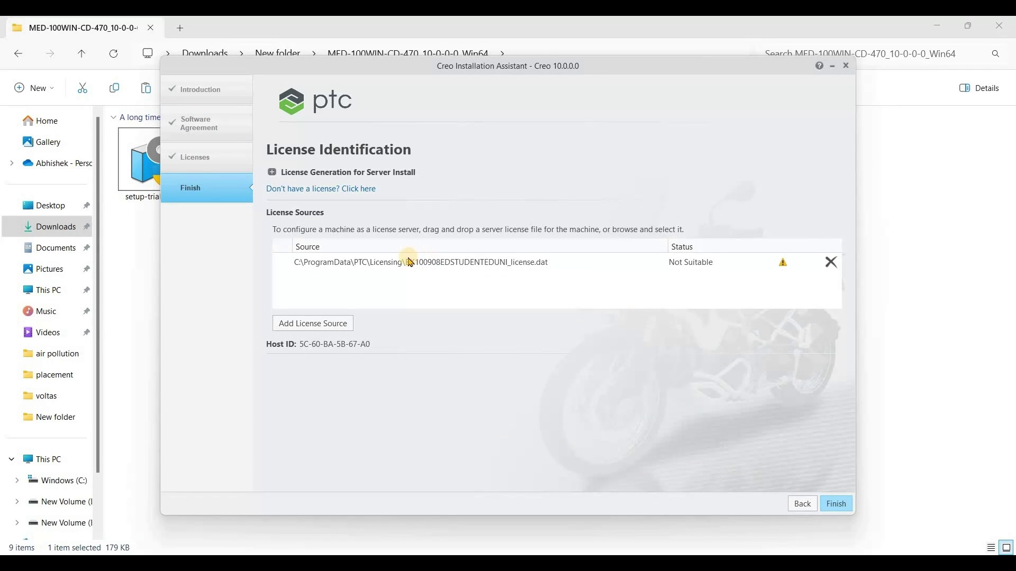
click(272, 172)
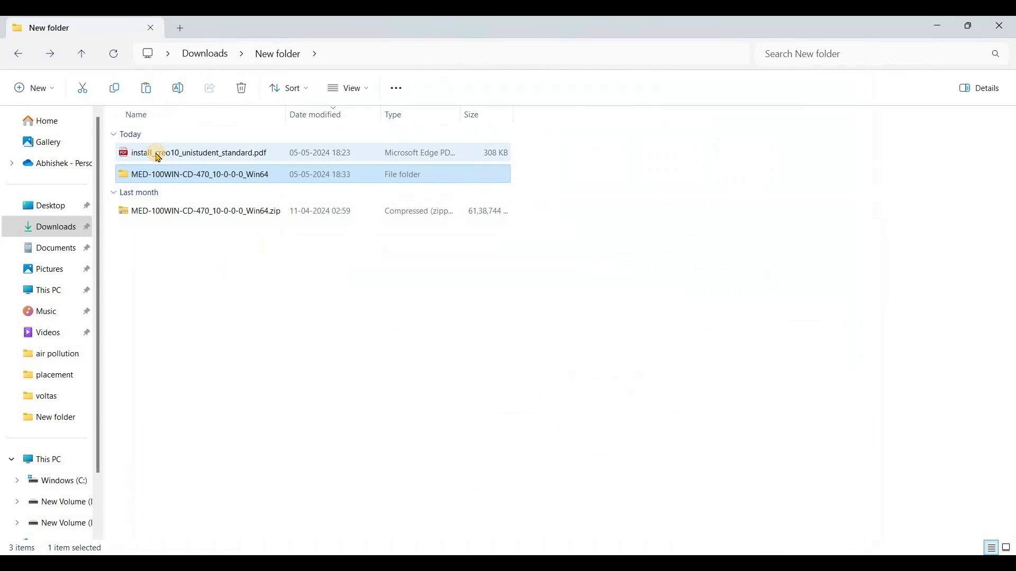
- Open install_creo10_unistudent_standard.pdf and find step 4 of the guide
double_click(140, 152)
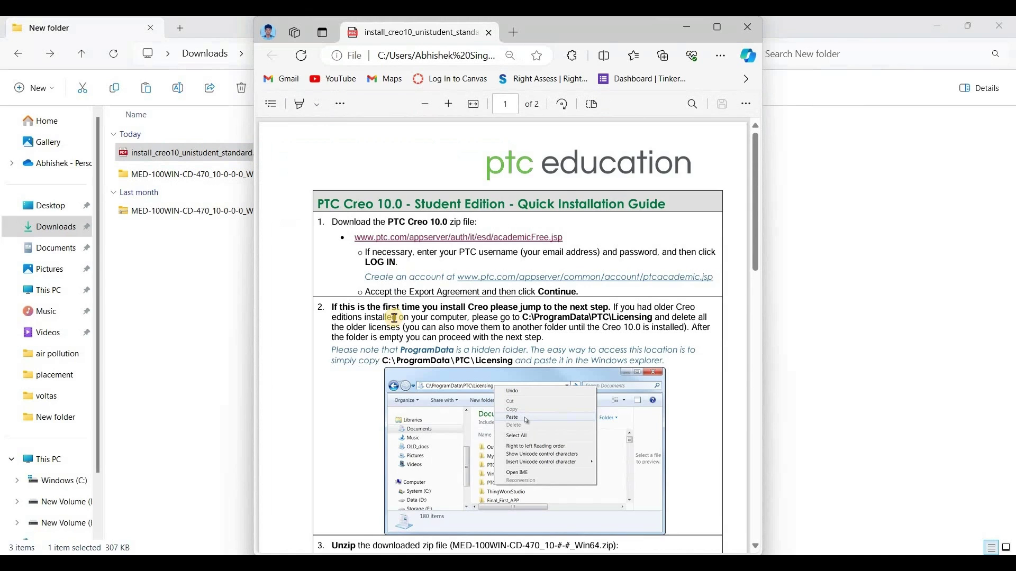
scroll(395, 318, down, 3)
scroll(397, 321, down, 4)
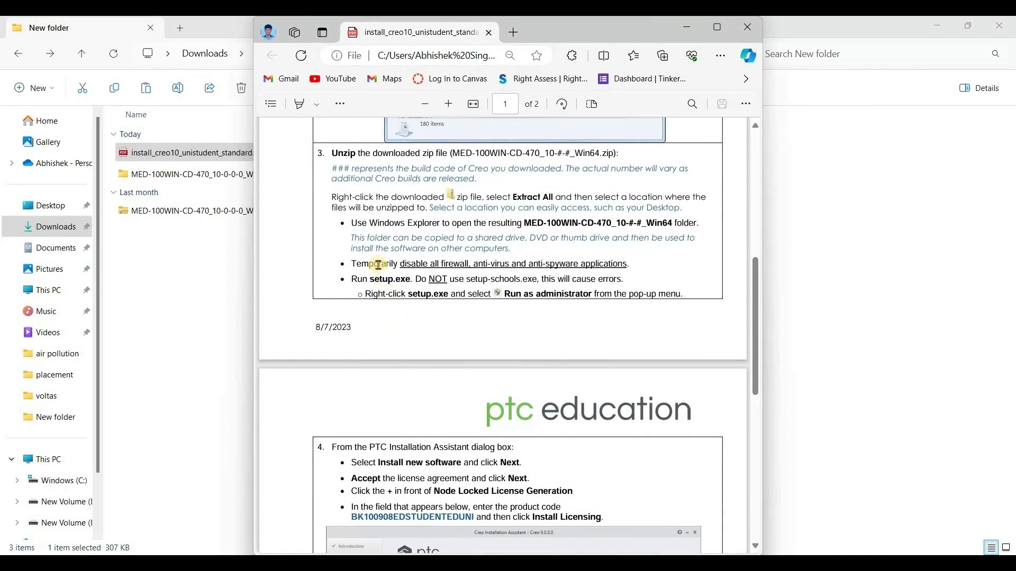
scroll(373, 262, down, 5)
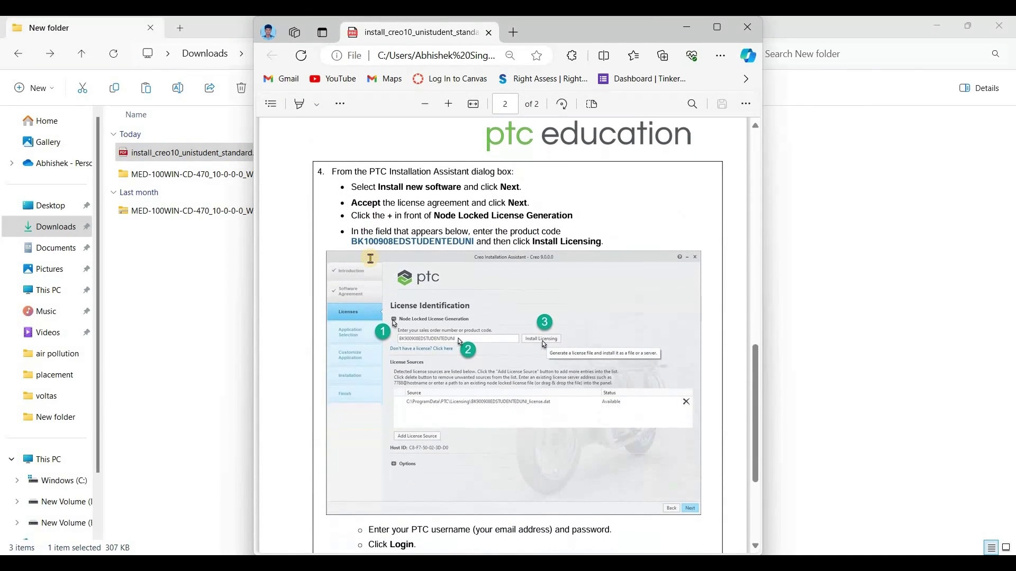
ctrl+scroll(370, 259, up, 1)
ctrl+scroll(349, 240, up, 2)
ctrl+scroll(332, 226, up, 1)
- Copy the student product code listed in step 4 of the guide
drag(332, 226, 539, 228)
key(ctrl+c)
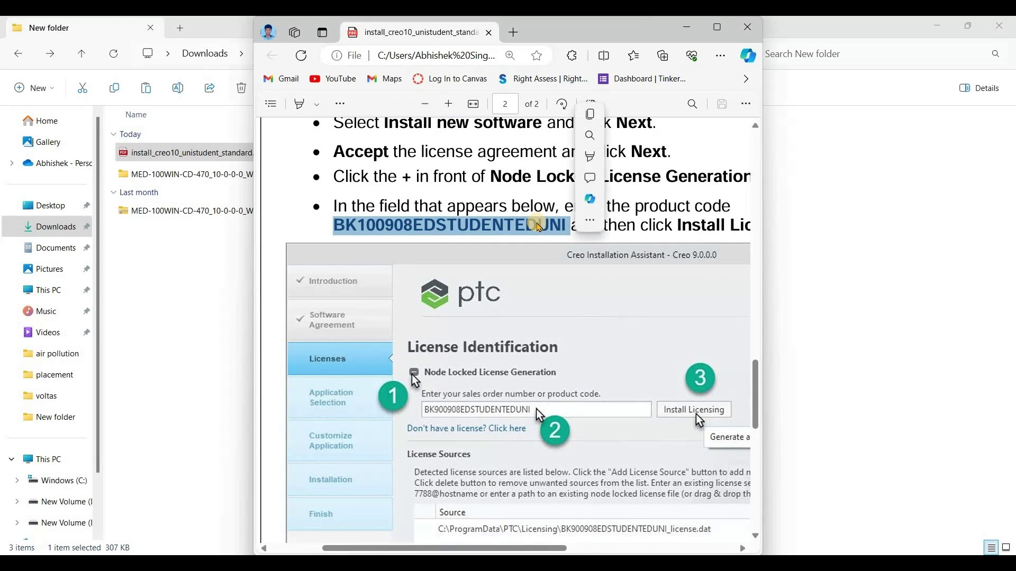
right_click(539, 227)
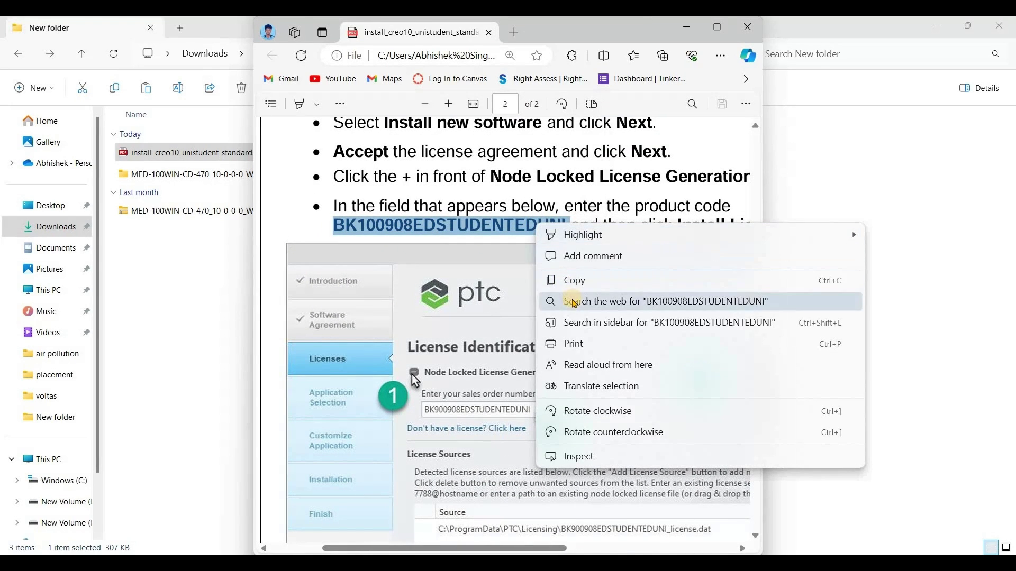
click(572, 285)
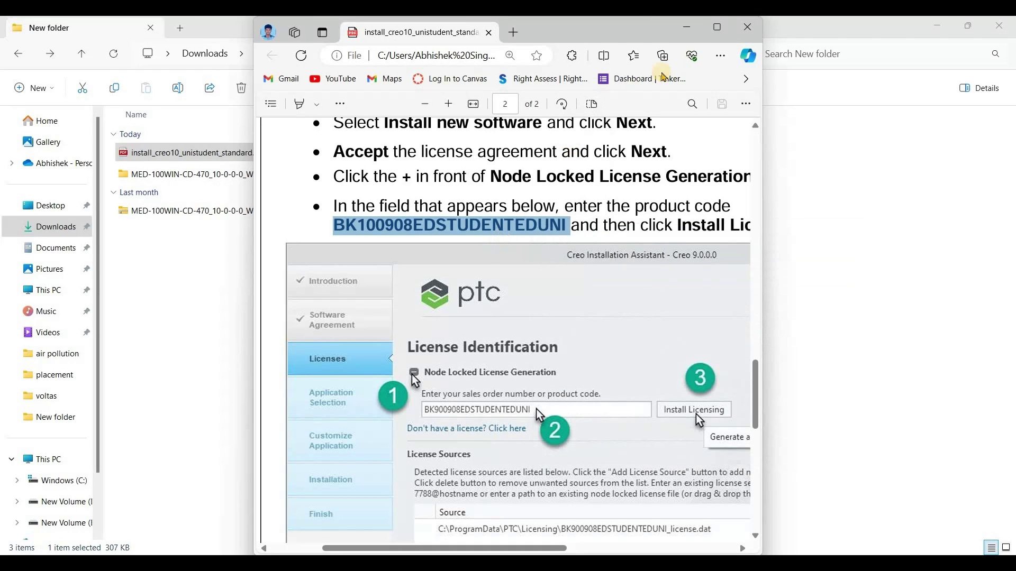
click(687, 28)
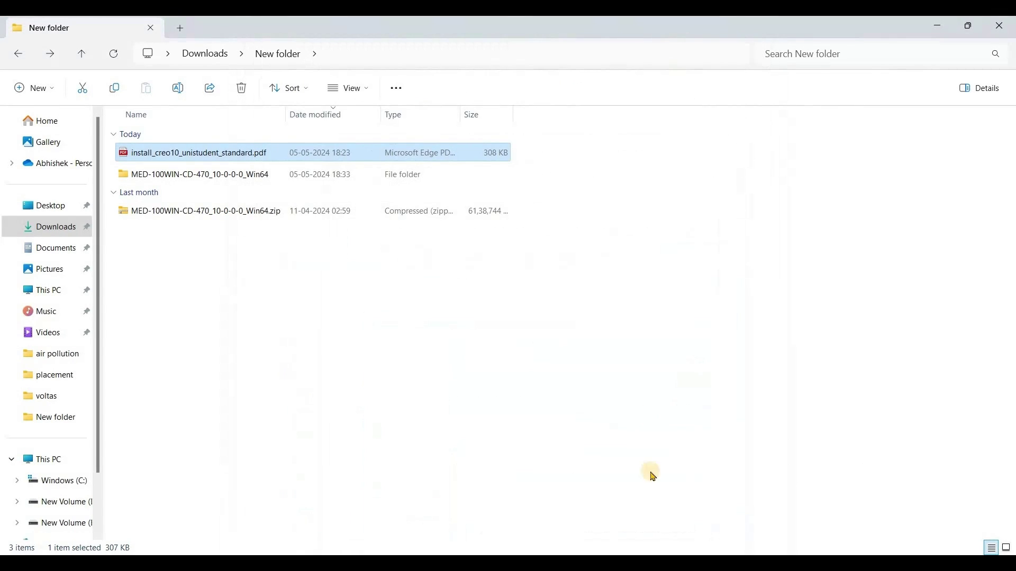
- Paste the student product code, install licensing via PTC account login, and finish the installer
key(alt+Tab)
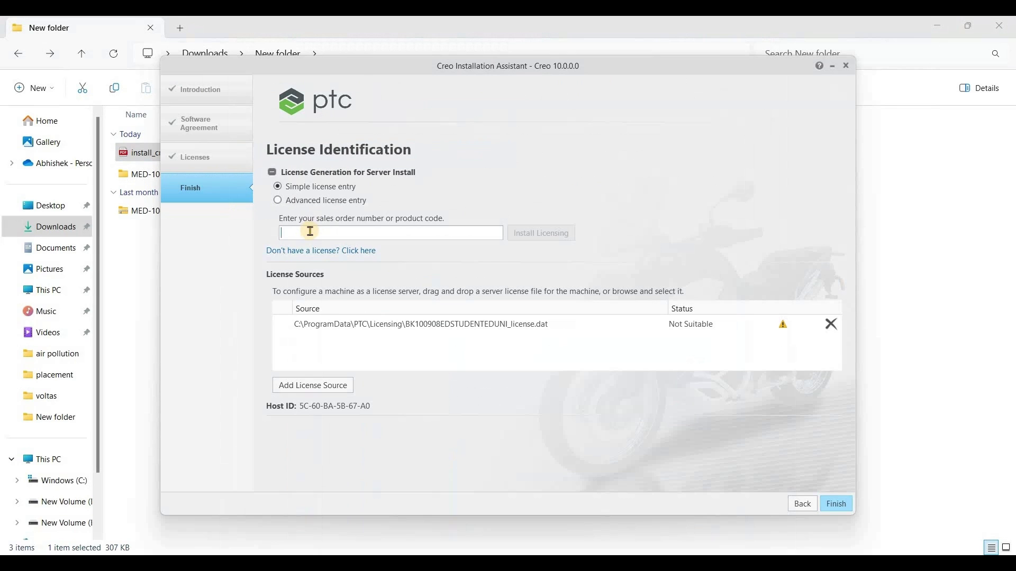
key(ctrl+v)
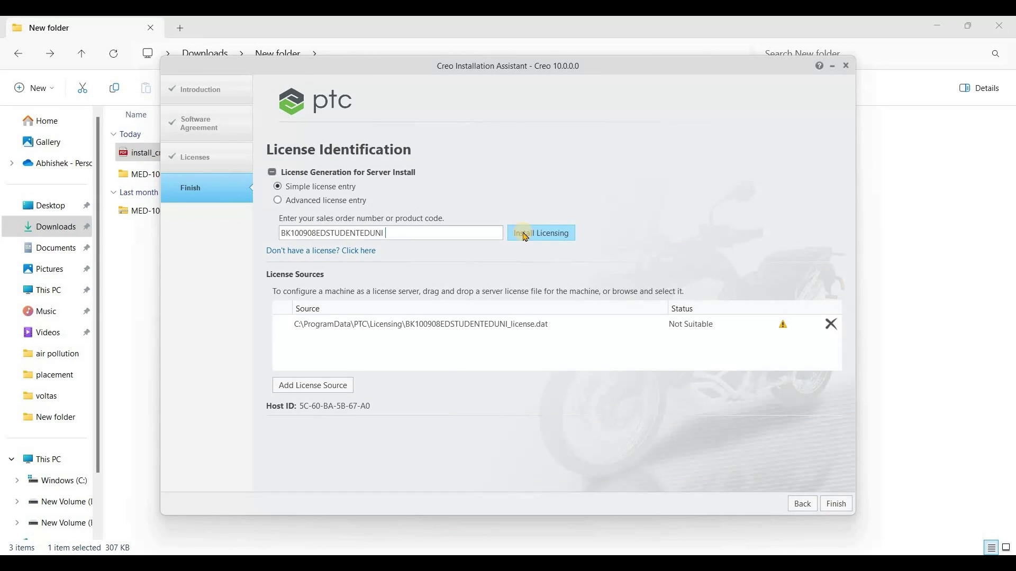
click(536, 238)
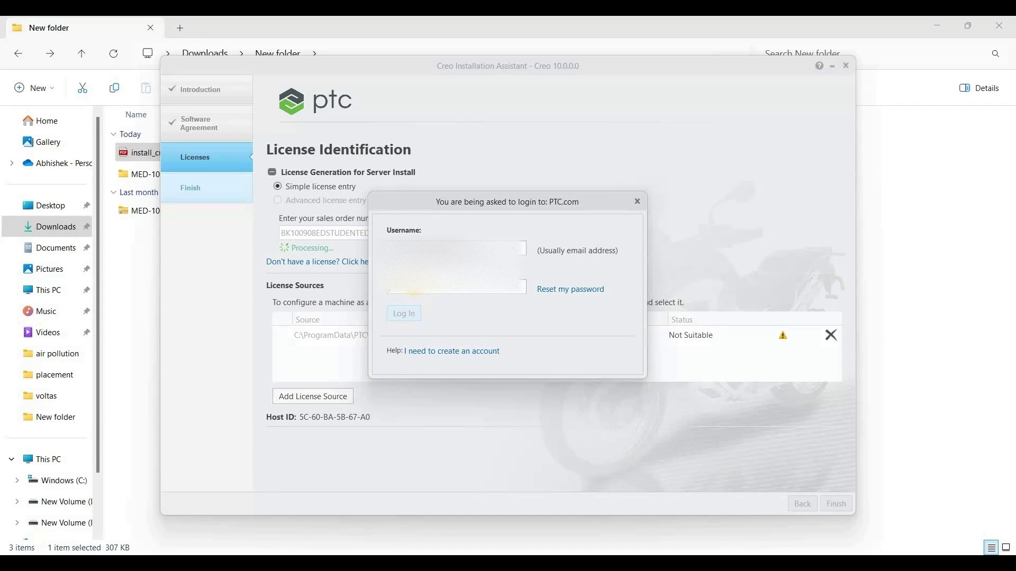
key(ctrl+v)
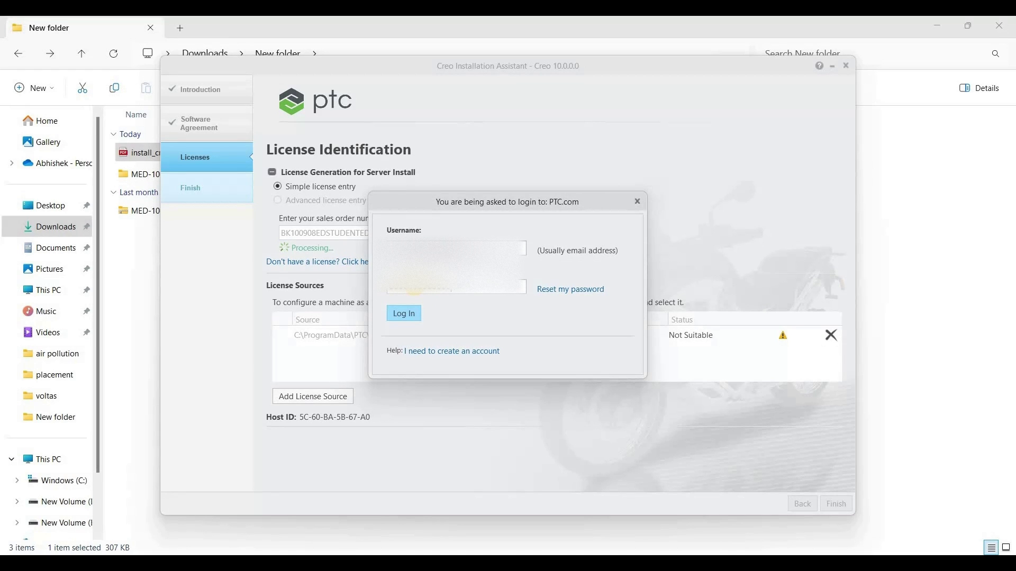
click(405, 317)
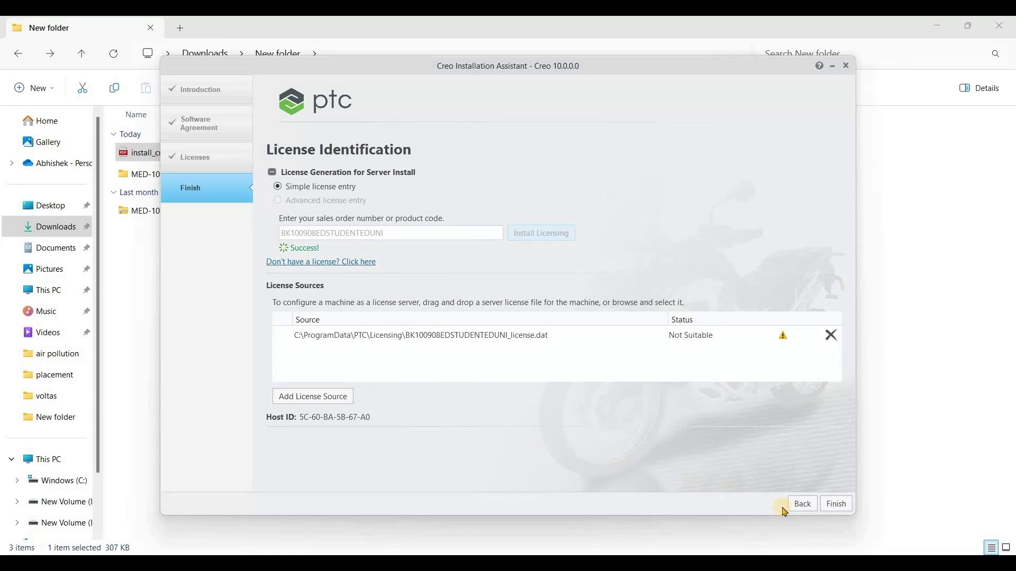
click(843, 509)
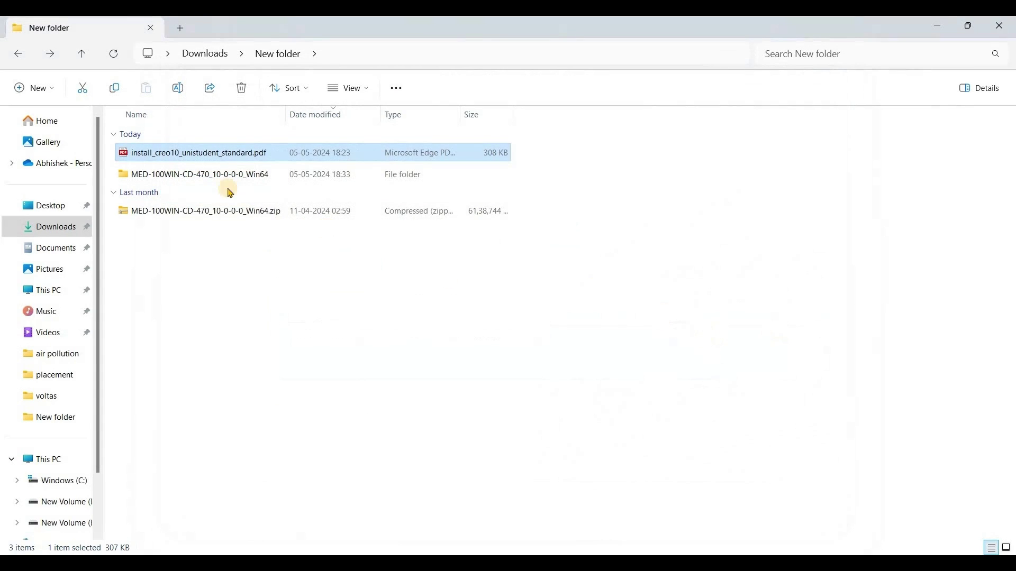
- Run setup.exe as administrator from the MED-100WIN-CD-470_10-0-0-0_Win64 folder
click(206, 174)
key(Return)
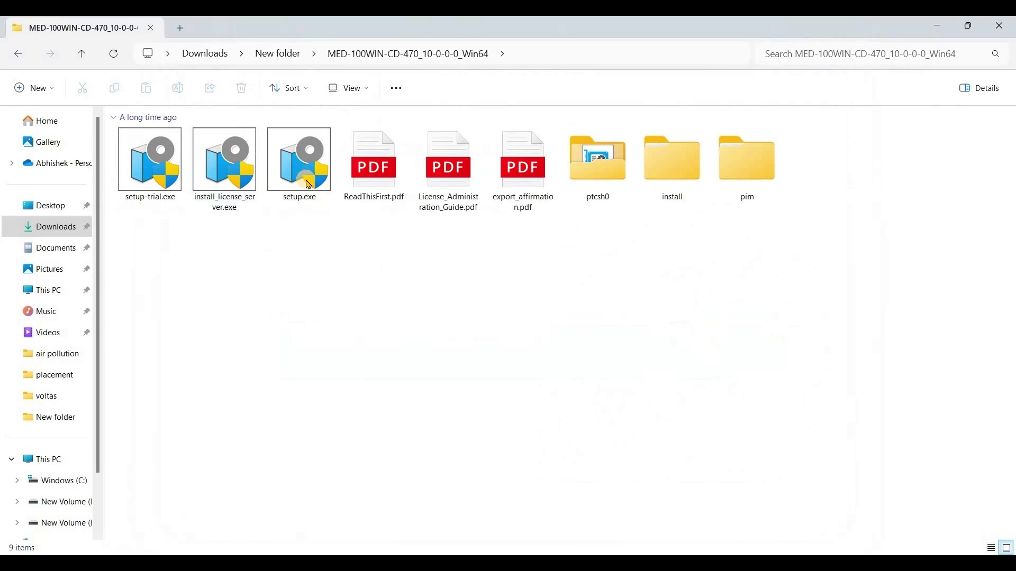
click(309, 162)
click(310, 162)
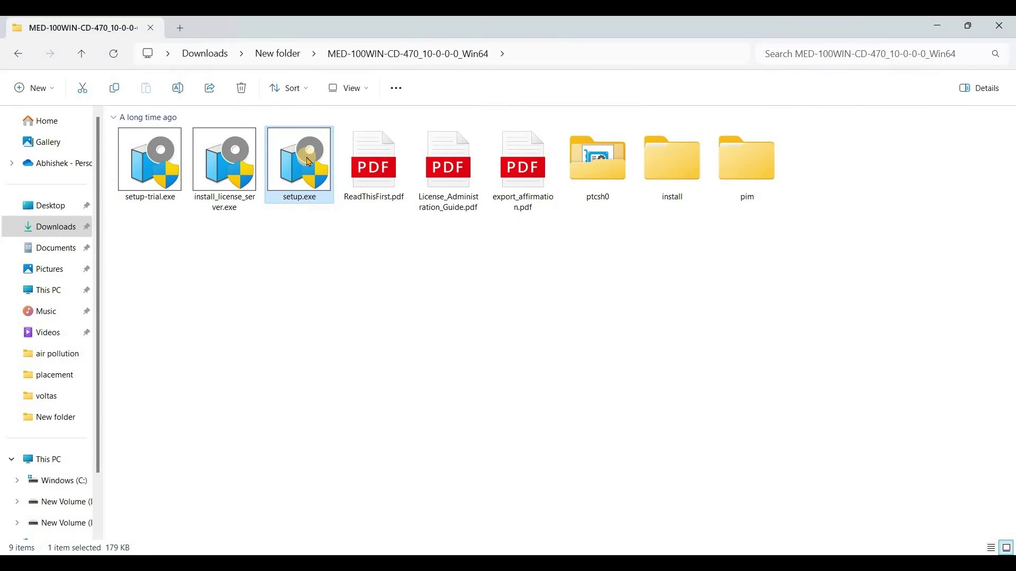
right_click(337, 199)
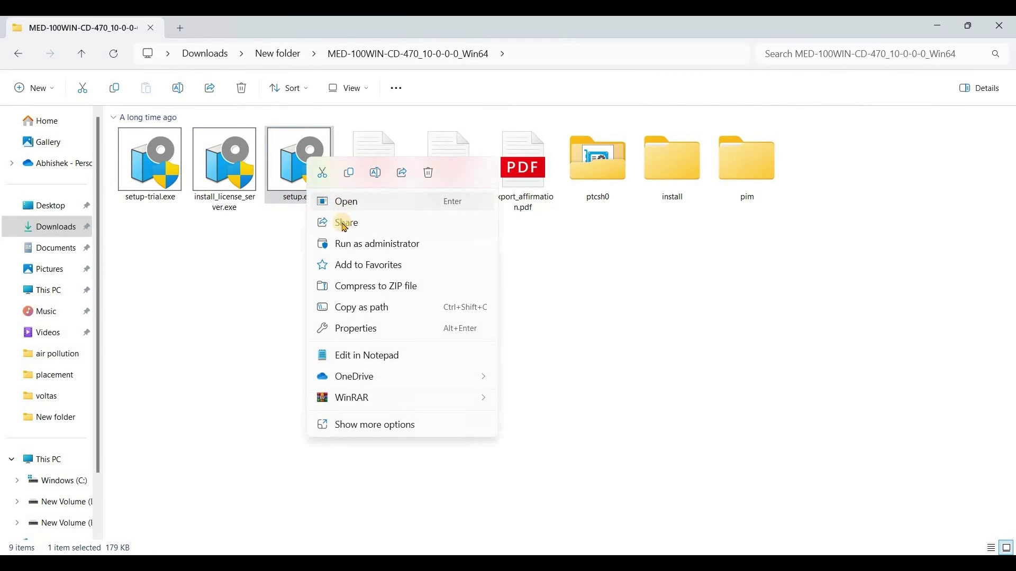
click(340, 241)
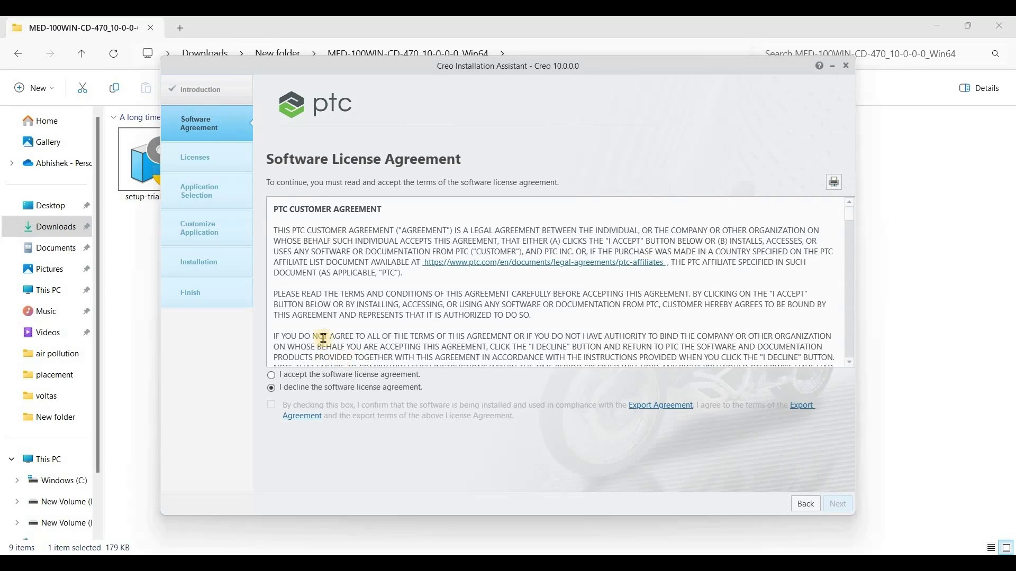
- Accept the license and export agreements and advance to License Identification
scroll(323, 317, down, 5)
scroll(828, 250, down, 3)
scroll(828, 250, down, 3)
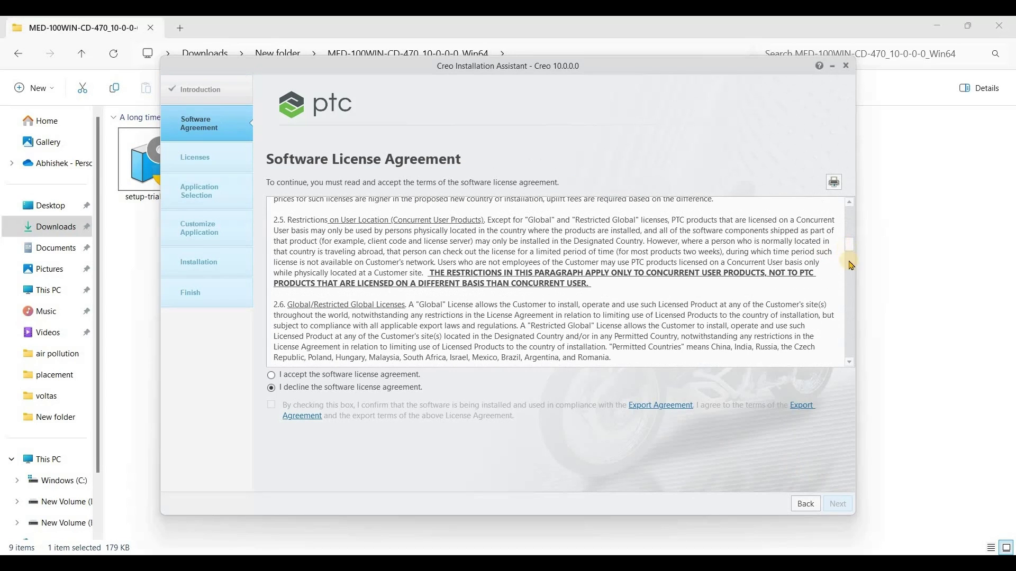
scroll(742, 356, down, 10)
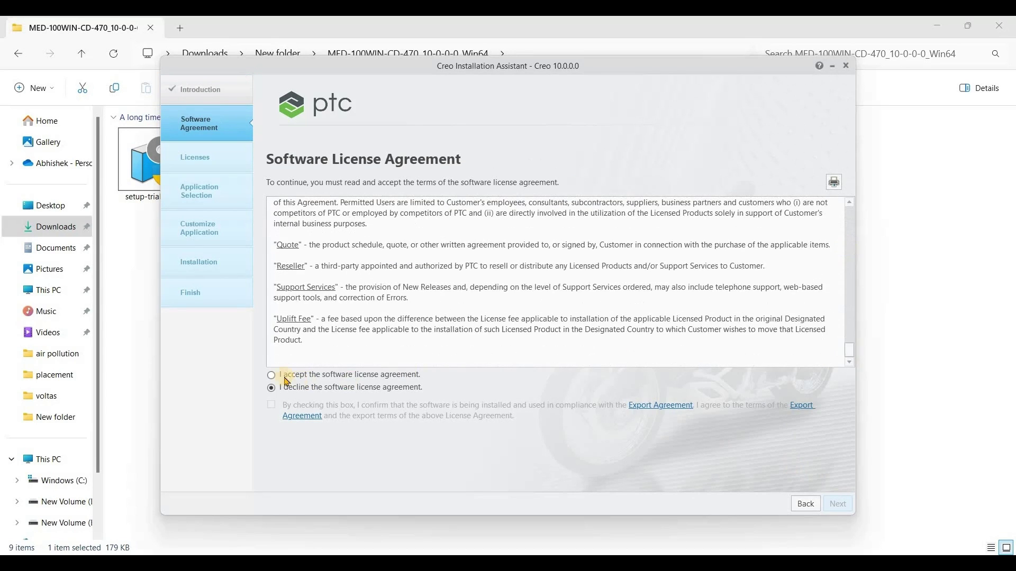
click(272, 406)
click(844, 505)
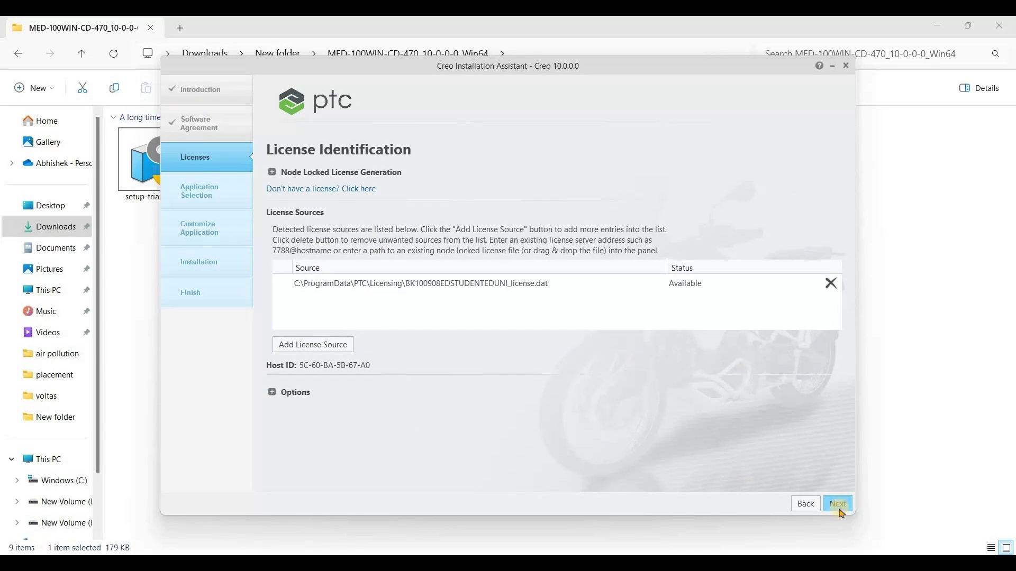
- Review Creo Parametric's feature, command configuration and shortcut settings, then start the installation
click(840, 508)
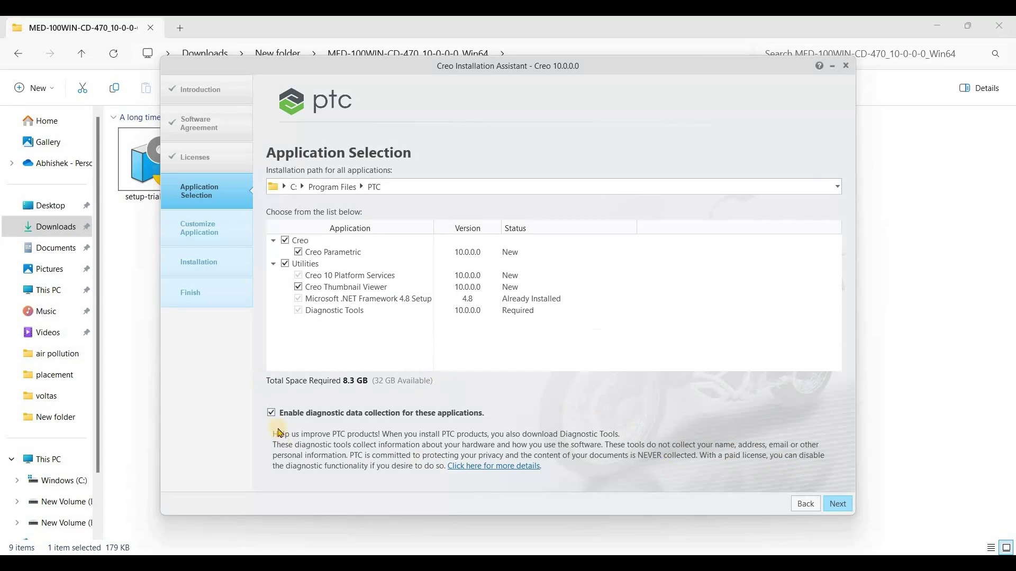
click(839, 505)
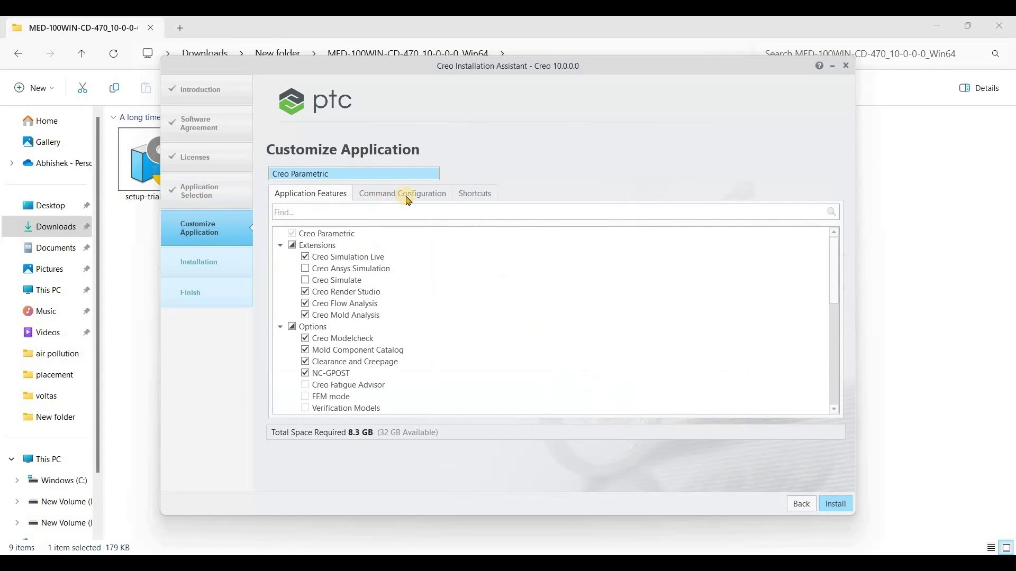
key(ctrl+Tab)
key(ctrl+Tab)
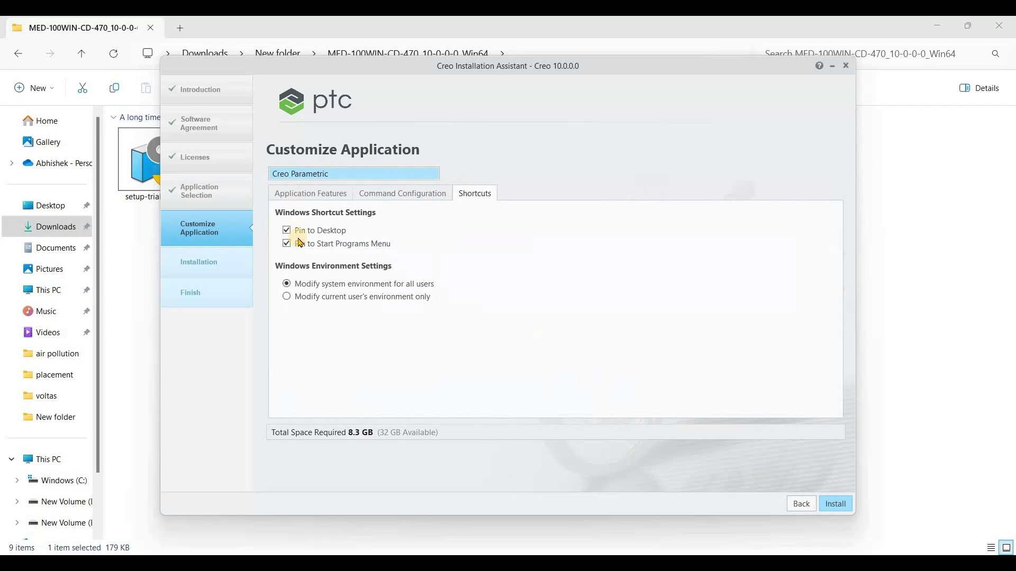
key(ctrl+Tab)
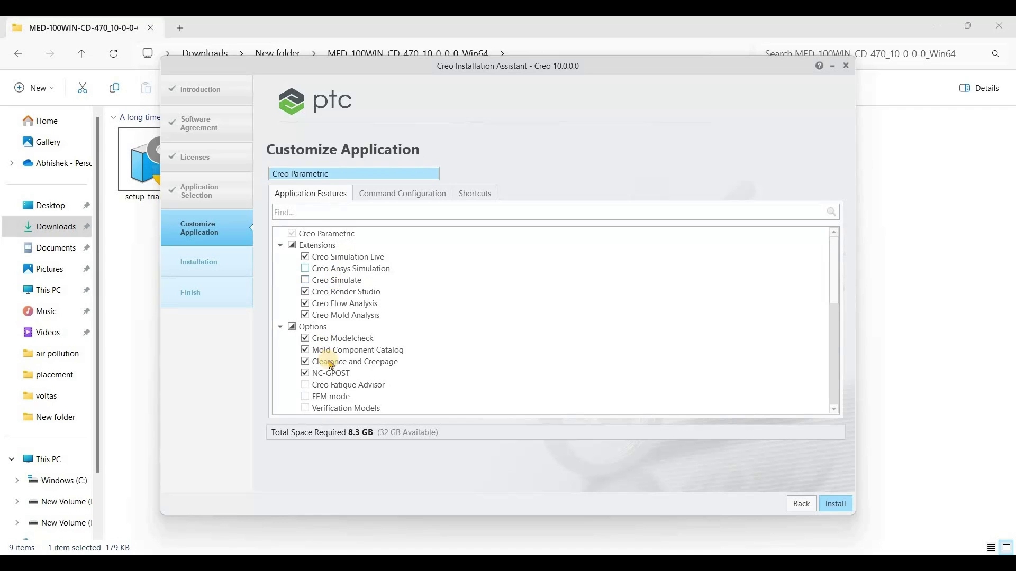
scroll(332, 273, down, 4)
scroll(341, 400, down, 4)
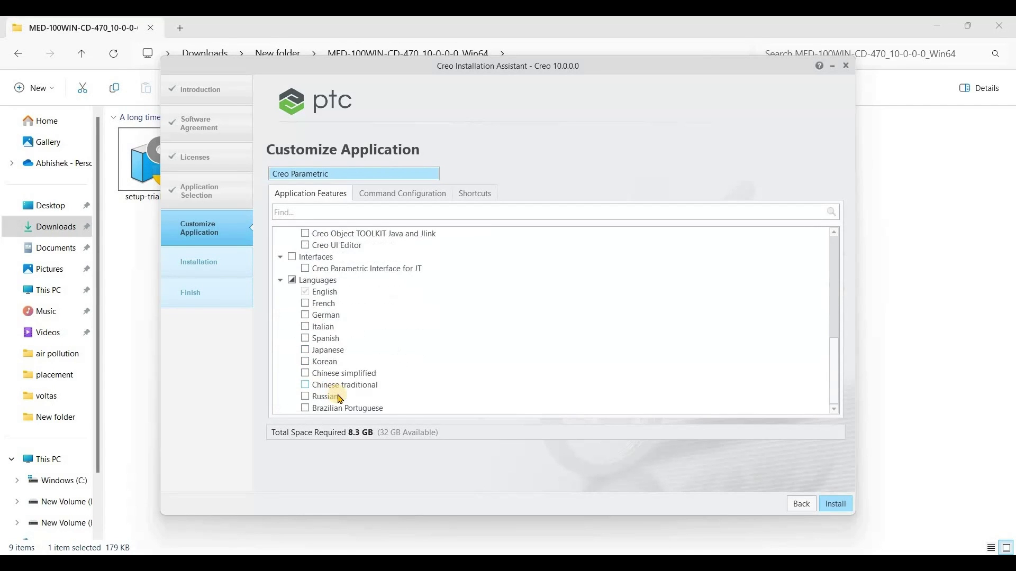
scroll(347, 358, up, 8)
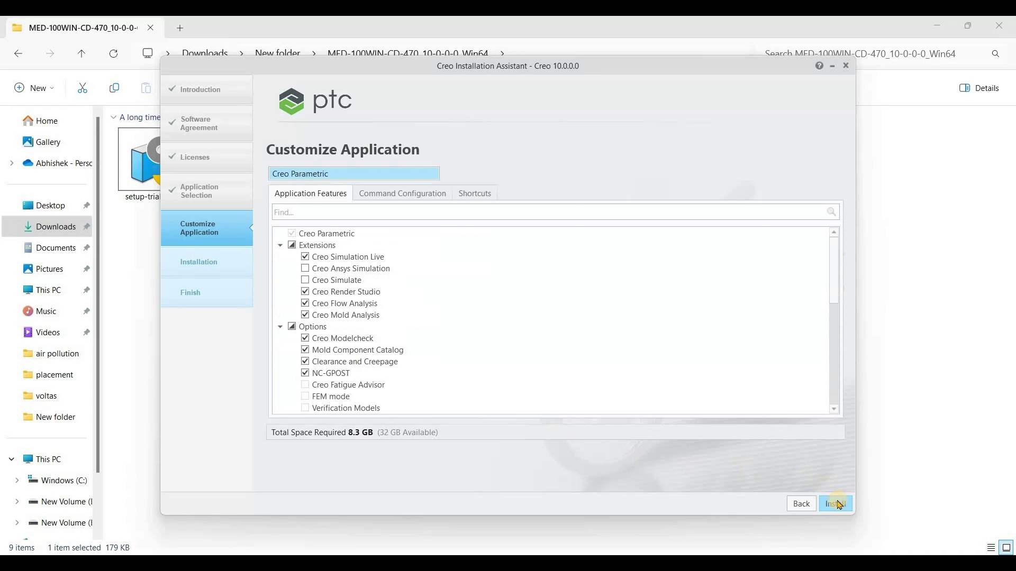
click(837, 505)
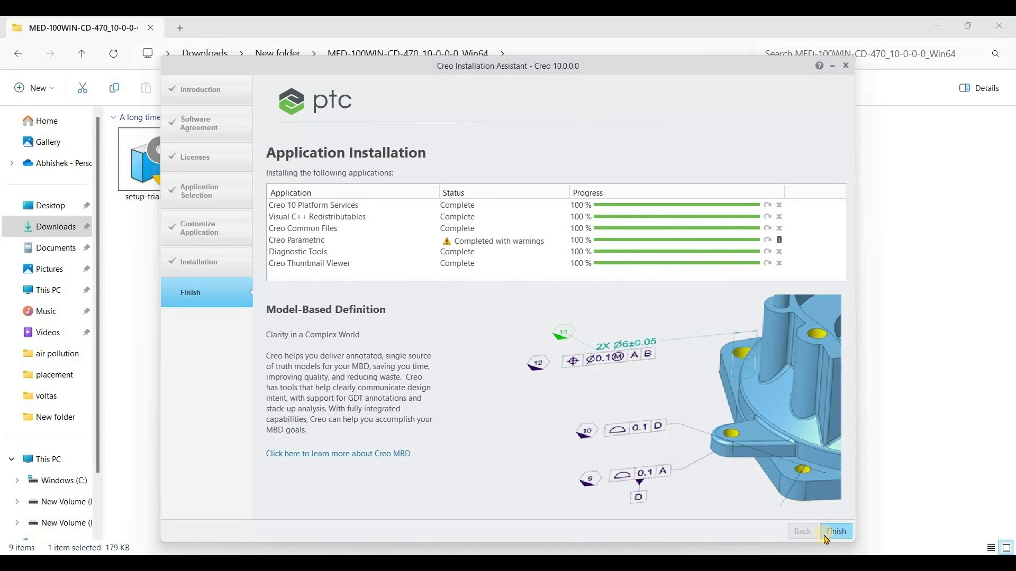
- Close the Installation Assistant with Finish once all components reach 100%
click(826, 540)
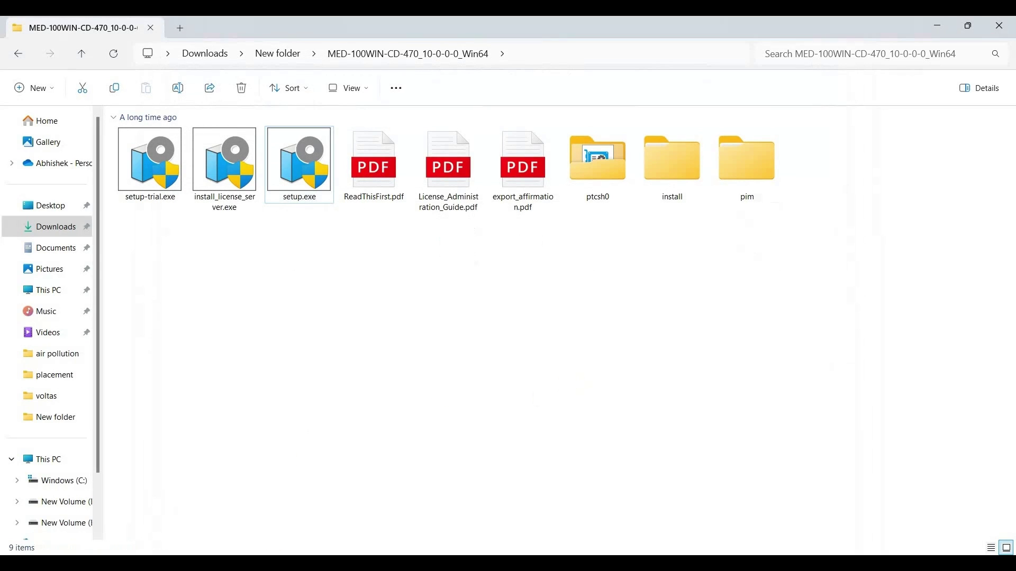
- Search the Start menu for 'creo' and launch Creo Parametric 10.0.0.0
key(super)
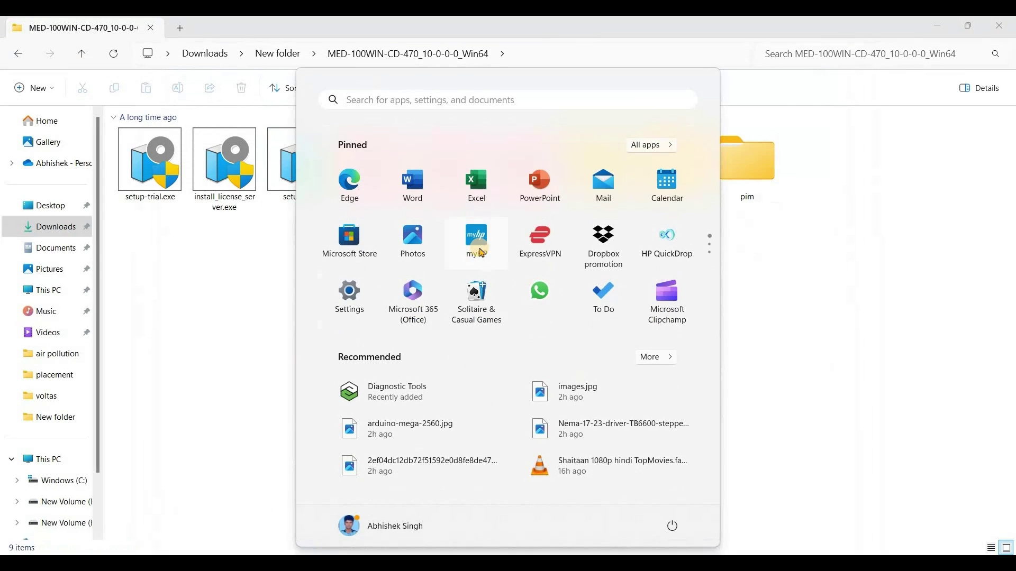
text(c)
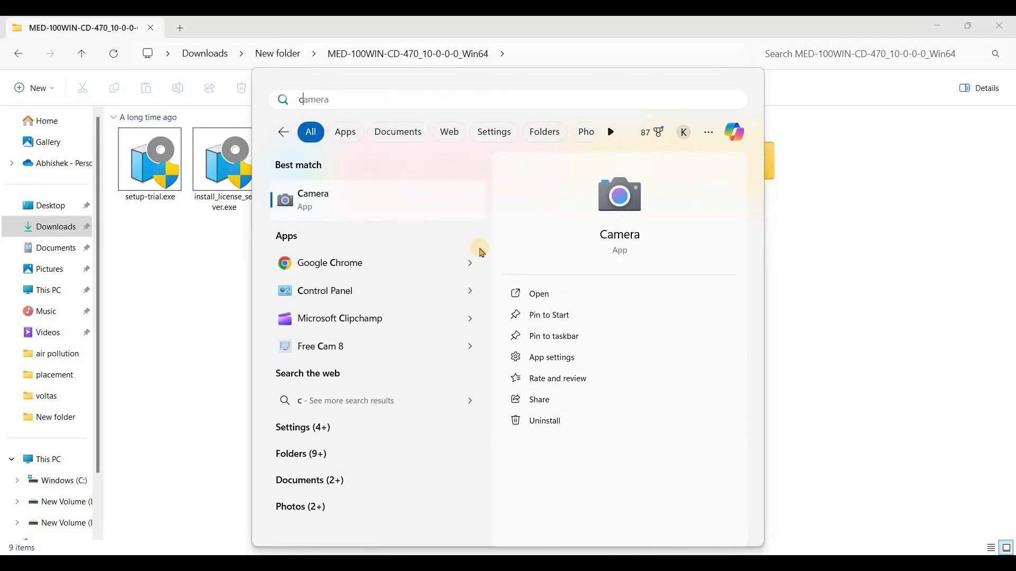
text(re)
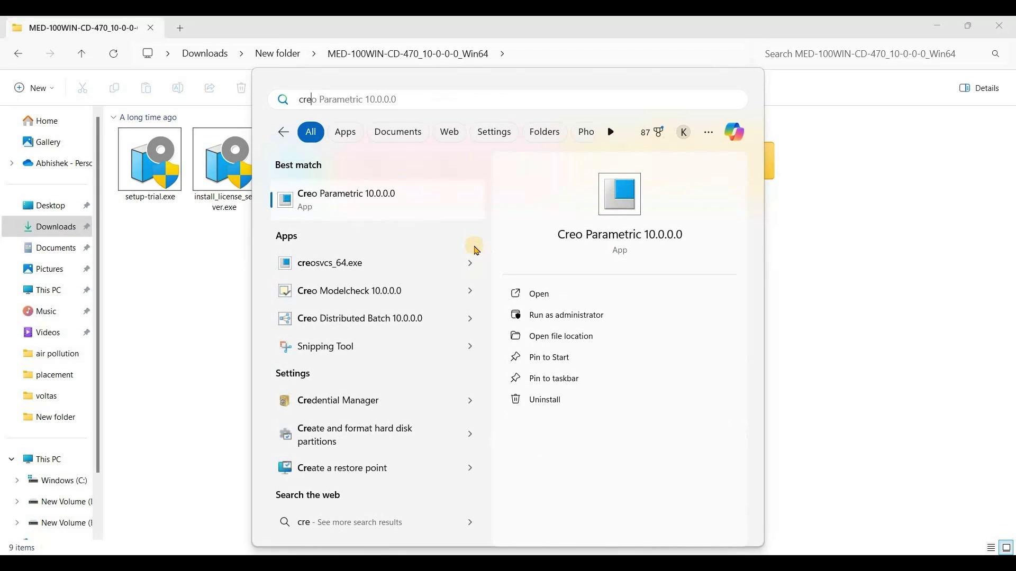
text(o)
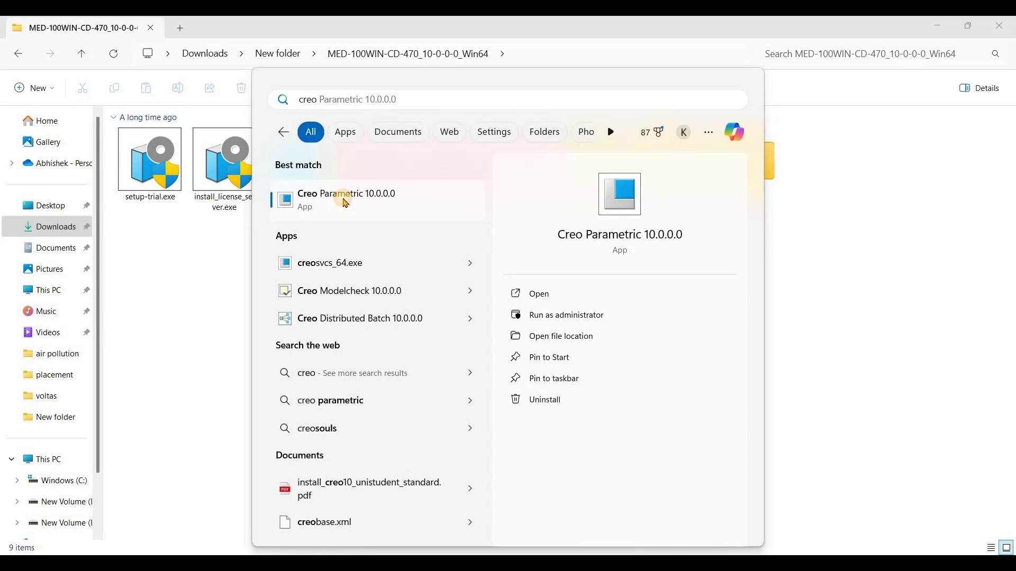
click(346, 203)
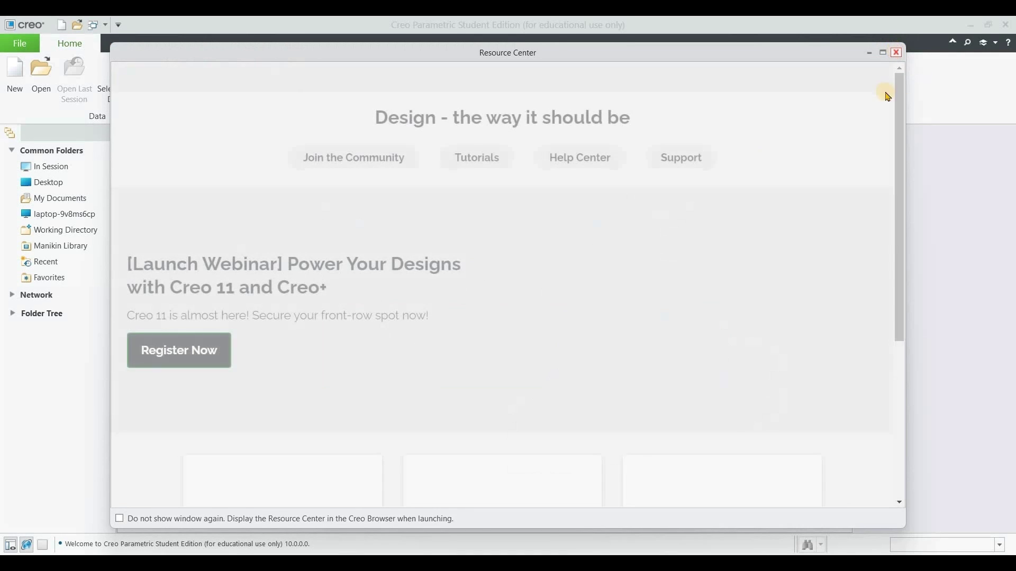
- Close the Resource Center and create solid part prt0001 from the default template
click(897, 53)
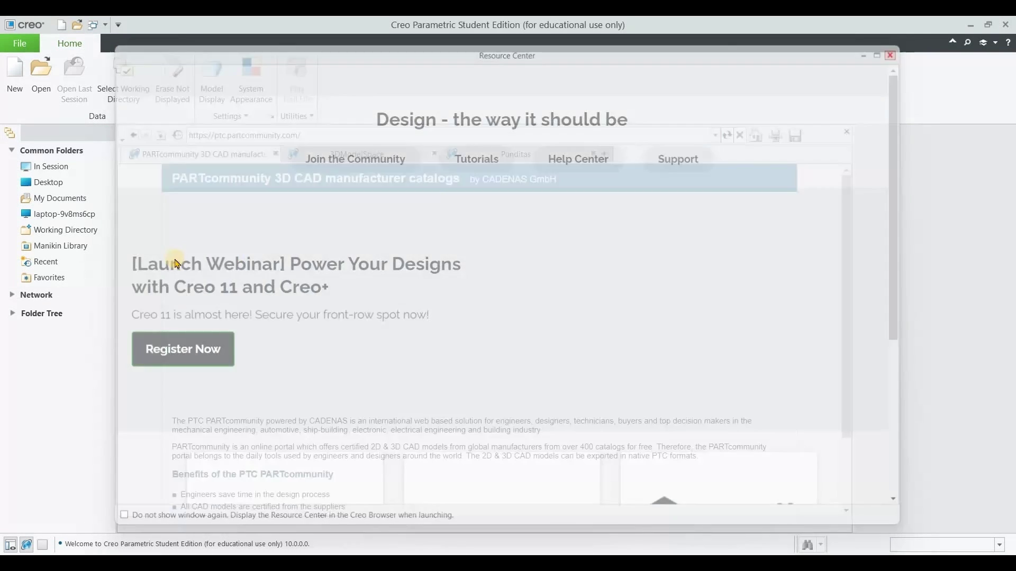
click(15, 77)
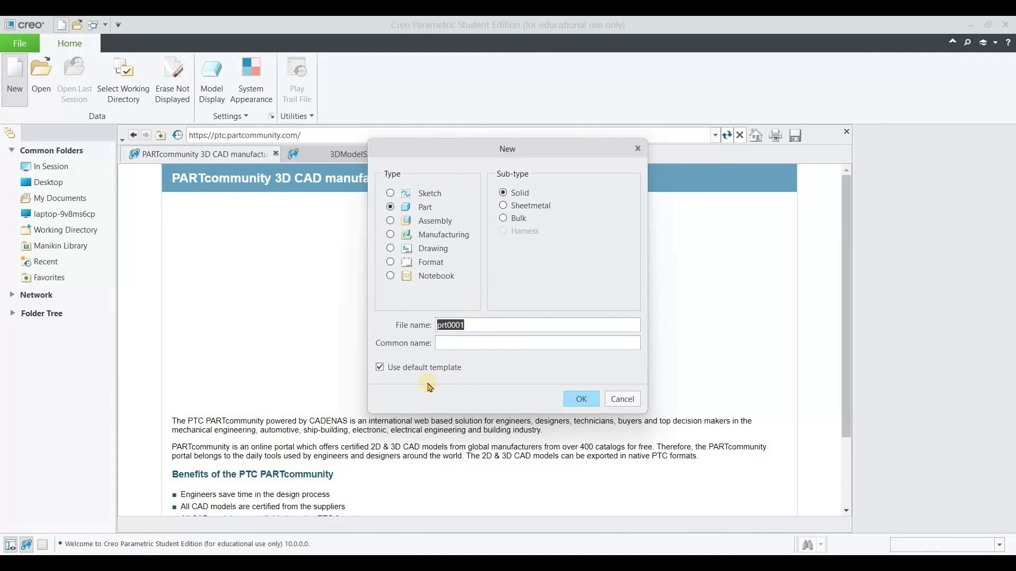
click(584, 401)
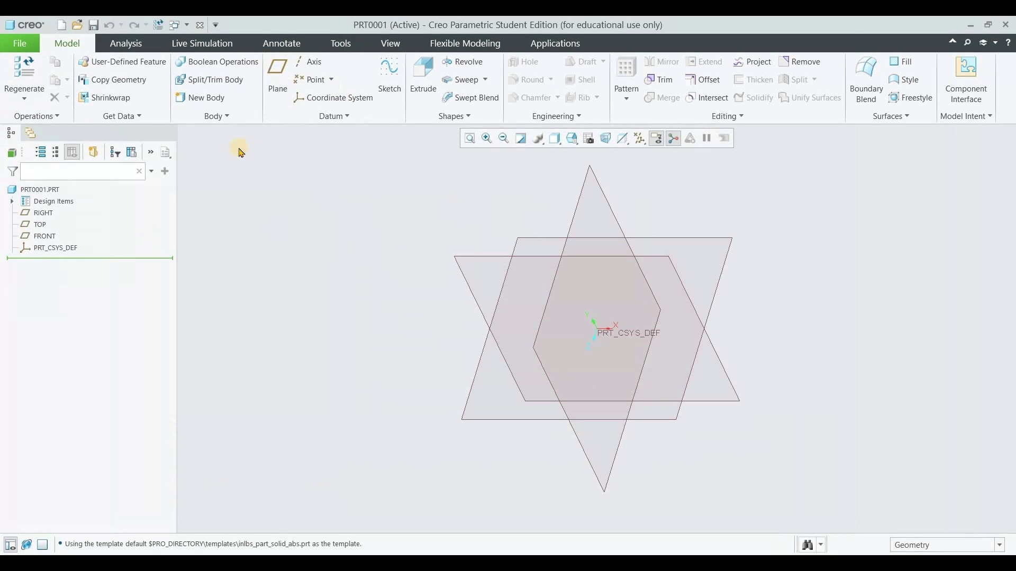
- Sketch a small and a larger circle, both centred on the origin, on the TOP plane
click(37, 227)
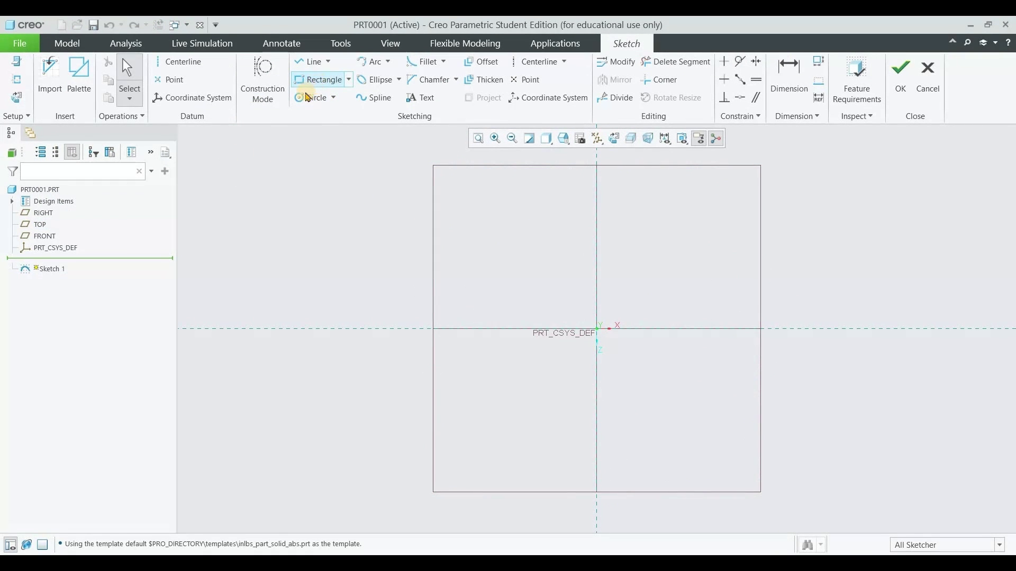
click(312, 98)
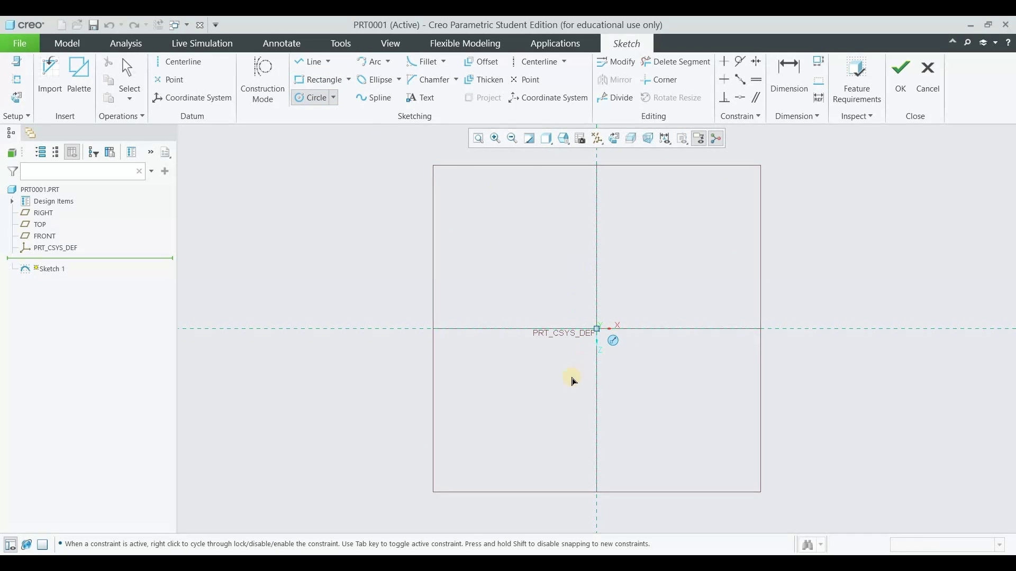
click(568, 390)
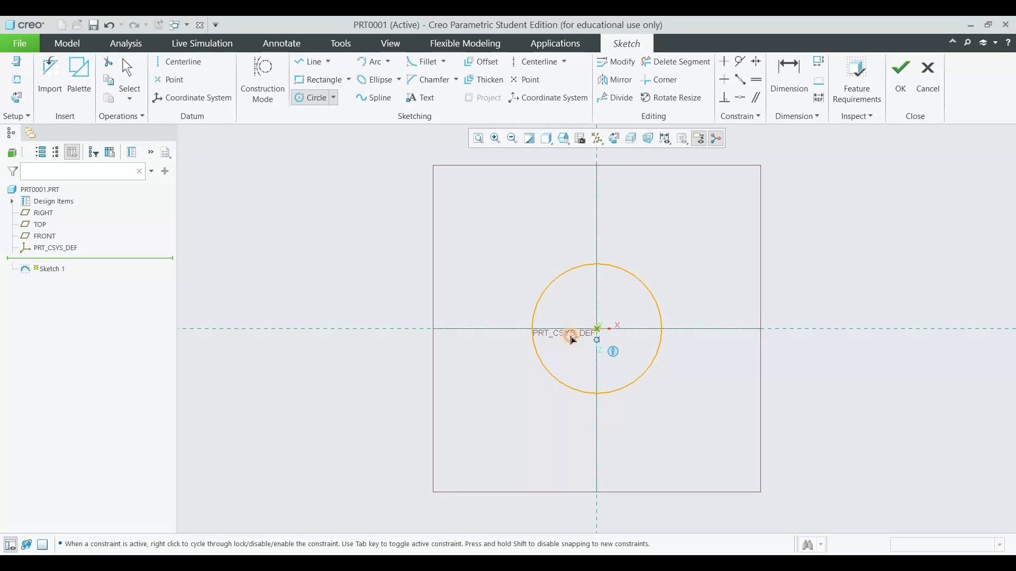
click(506, 422)
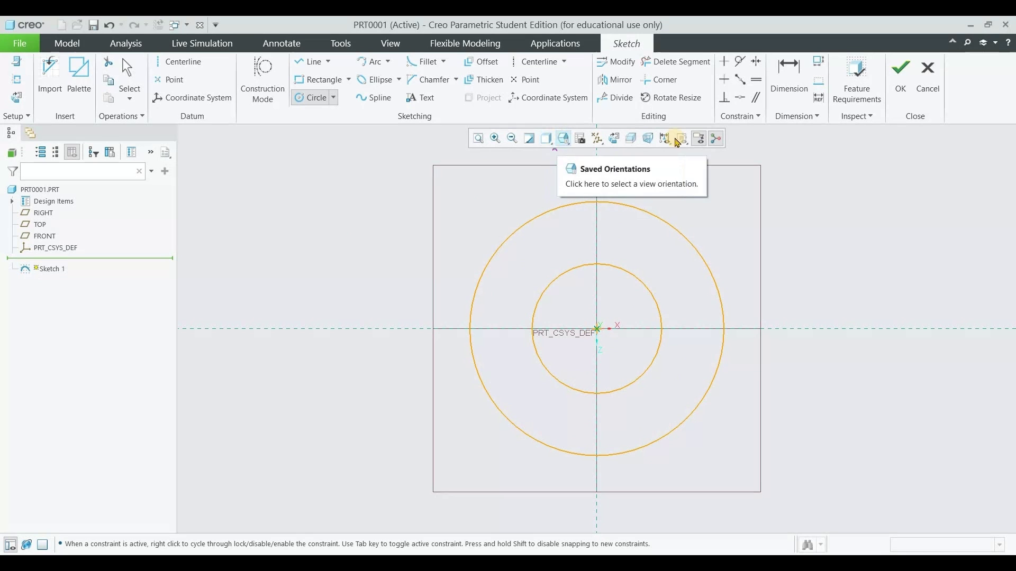
click(901, 79)
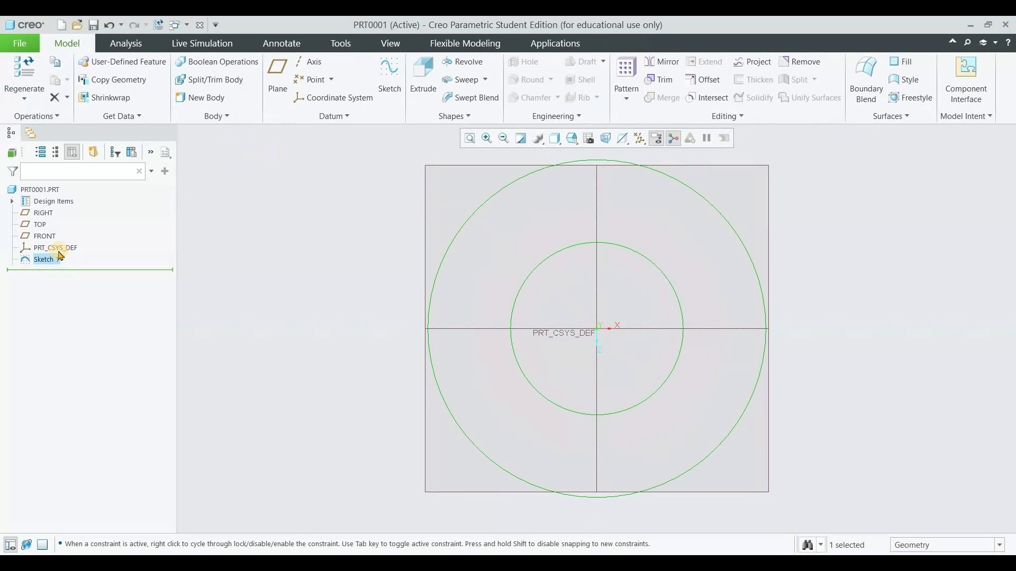
- Extrude the concentric-circle sketch to depth 394.96, forming Extrude 1's hollow cylinder
click(423, 79)
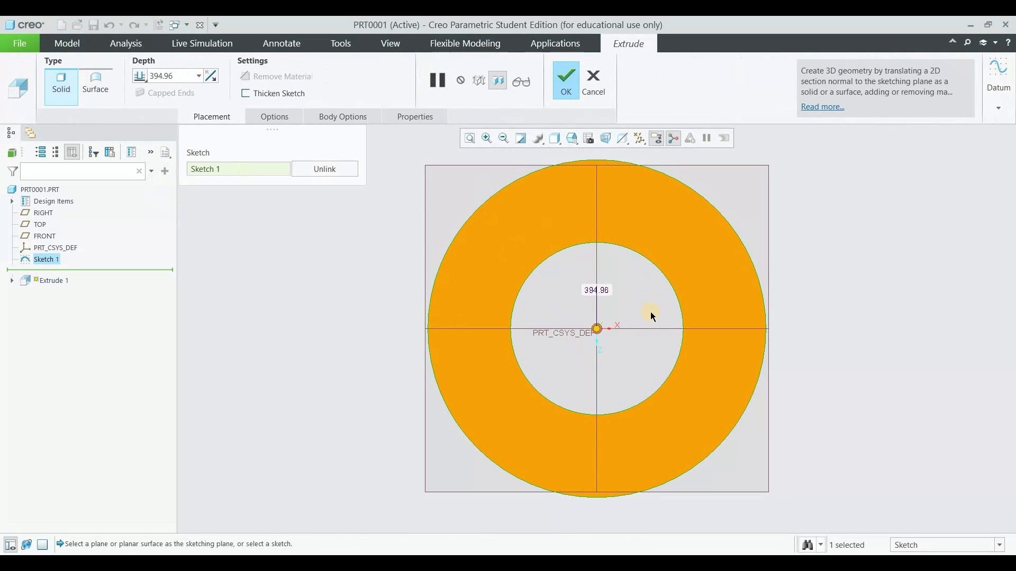
scroll(786, 334, up, 2)
key(ctrl+d)
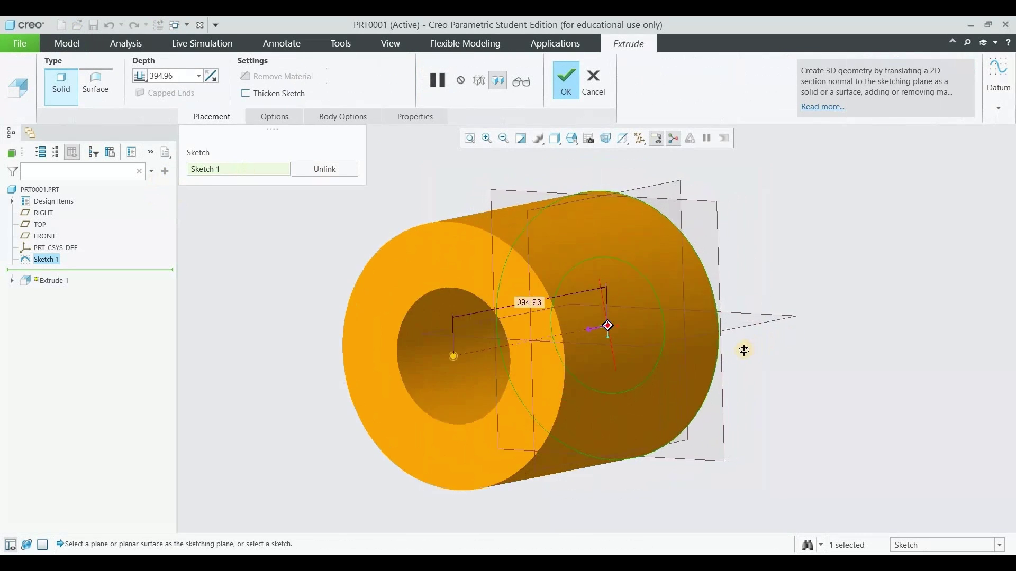
scroll(385, 365, down, 1)
scroll(385, 365, down, 3)
scroll(229, 316, up, 2)
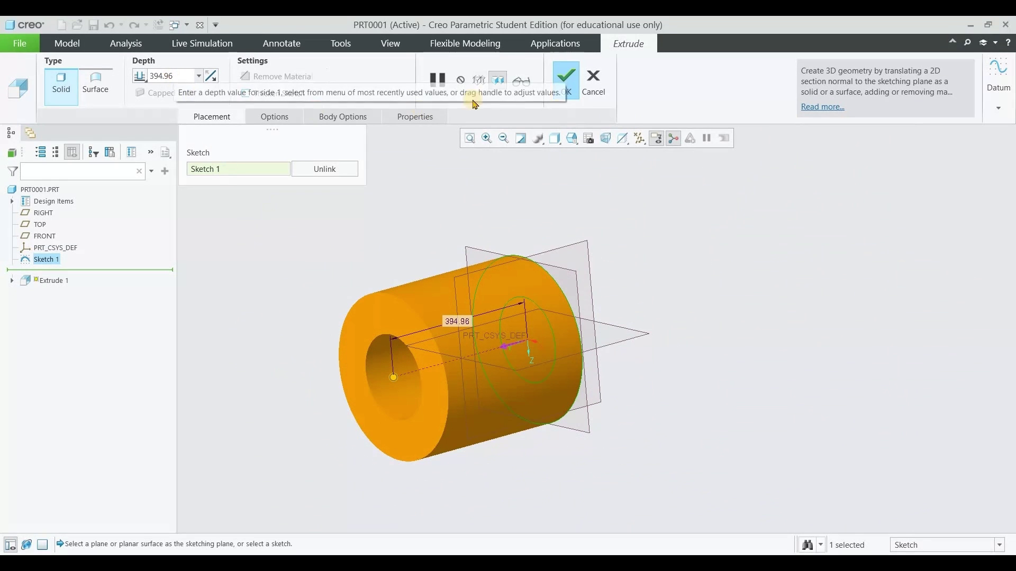
click(359, 419)
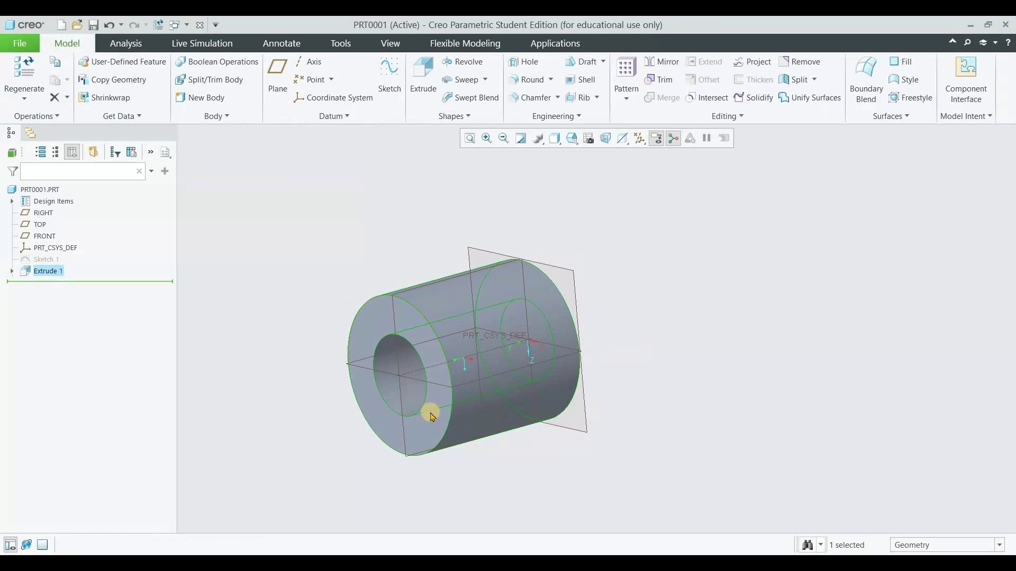
scroll(350, 426, up, 1)
scroll(319, 387, down, 1)
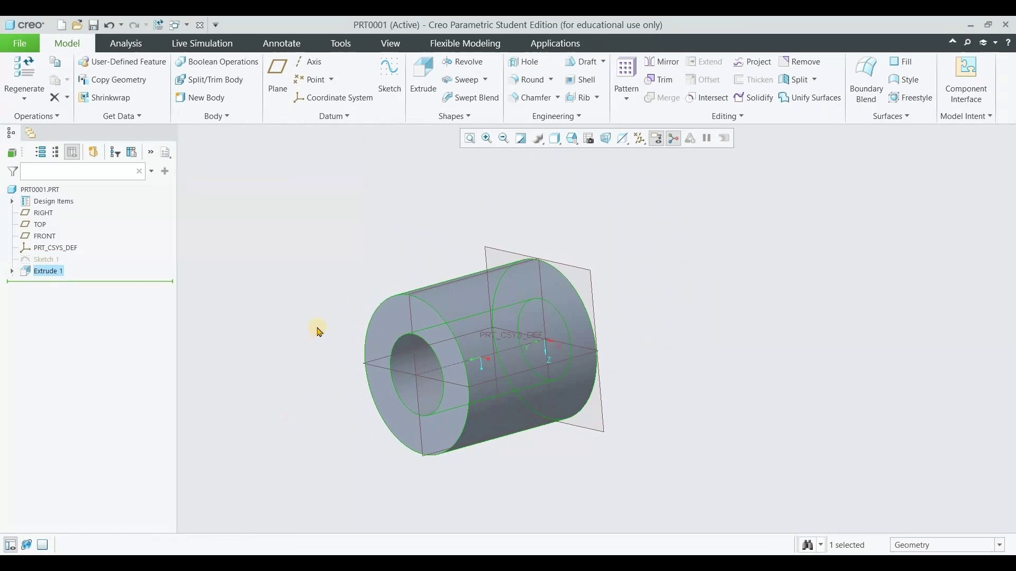